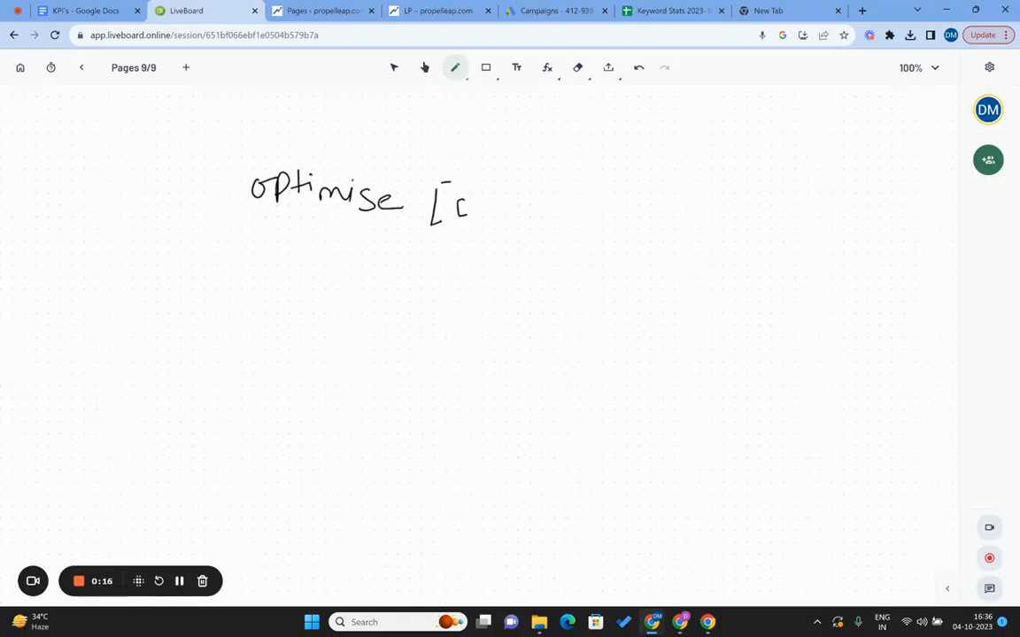
Finish handwriting the bracketed word "[conversions]" after "optimise" on the whiteboard
{"action": "mouse_move", "coordinate": [519, 207]}
{"action": "left_mouse_down"}
{"action": "mouse_move", "coordinate": [522, 225]}
{"action": "mouse_move", "coordinate": [540, 211]}
{"action": "mouse_move", "coordinate": [550, 221]}
{"action": "left_mouse_up"}
{"action": "mouse_move", "coordinate": [552, 213]}
{"action": "left_mouse_down"}
{"action": "mouse_move", "coordinate": [568, 227]}
{"action": "mouse_move", "coordinate": [602, 238]}
{"action": "mouse_move", "coordinate": [618, 229]}
{"action": "mouse_move", "coordinate": [649, 246]}
{"action": "left_mouse_up"}
{"action": "left_click", "coordinate": [603, 215]}
{"action": "left_click_drag", "start_coordinate": [671, 202], "coordinate": [676, 256]}
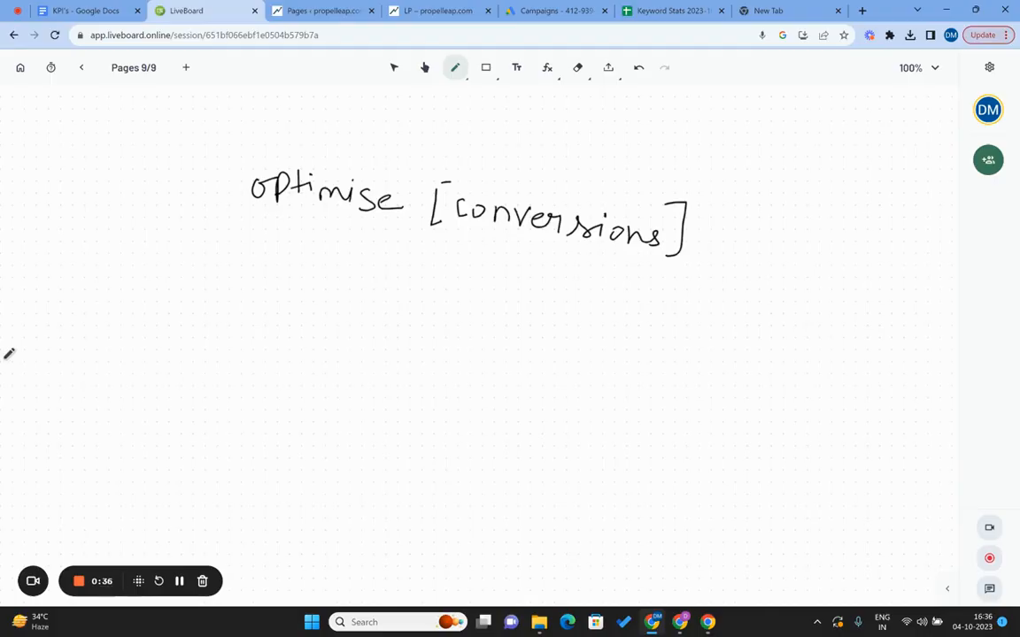
Handwrite "CPA → Cost per Acquisition" below the first line and draw a curved arrow from CPA up to "optimise"
{"action": "mouse_move", "coordinate": [206, 260]}
{"action": "left_mouse_down"}
{"action": "mouse_move", "coordinate": [212, 281]}
{"action": "mouse_move", "coordinate": [225, 283]}
{"action": "mouse_move", "coordinate": [255, 266]}
{"action": "mouse_move", "coordinate": [262, 297]}
{"action": "left_mouse_up"}
{"action": "left_click_drag", "start_coordinate": [246, 289], "coordinate": [282, 290]}
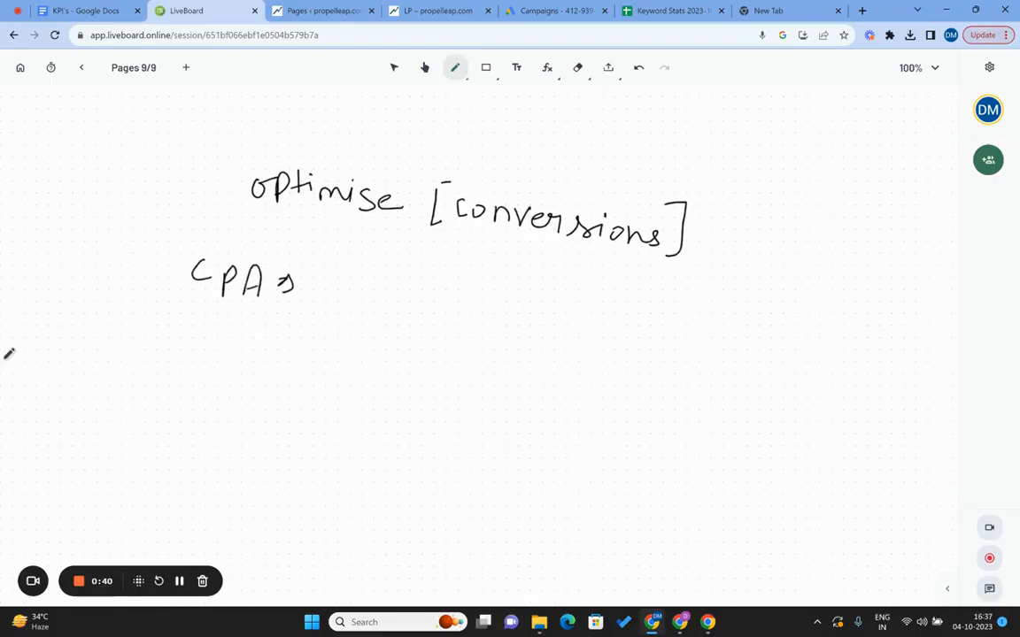
{"action": "left_click_drag", "start_coordinate": [341, 269], "coordinate": [339, 292]}
{"action": "left_click_drag", "start_coordinate": [352, 280], "coordinate": [382, 292]}
{"action": "mouse_move", "coordinate": [372, 281]}
{"action": "left_mouse_down"}
{"action": "mouse_move", "coordinate": [389, 279]}
{"action": "mouse_move", "coordinate": [428, 301]}
{"action": "left_mouse_up"}
{"action": "mouse_move", "coordinate": [431, 275]}
{"action": "left_mouse_down"}
{"action": "mouse_move", "coordinate": [432, 288]}
{"action": "mouse_move", "coordinate": [456, 290]}
{"action": "mouse_move", "coordinate": [529, 268]}
{"action": "left_mouse_up"}
{"action": "left_click_drag", "start_coordinate": [529, 268], "coordinate": [540, 299]}
{"action": "left_click_drag", "start_coordinate": [520, 287], "coordinate": [556, 303]}
{"action": "mouse_move", "coordinate": [580, 283]}
{"action": "left_mouse_down"}
{"action": "mouse_move", "coordinate": [568, 297]}
{"action": "mouse_move", "coordinate": [583, 312]}
{"action": "left_mouse_up"}
{"action": "mouse_move", "coordinate": [590, 285]}
{"action": "left_mouse_down"}
{"action": "mouse_move", "coordinate": [608, 301]}
{"action": "mouse_move", "coordinate": [670, 308]}
{"action": "left_mouse_up"}
{"action": "left_click", "coordinate": [617, 277]}
{"action": "left_click", "coordinate": [650, 276]}
{"action": "mouse_move", "coordinate": [661, 289]}
{"action": "left_mouse_down"}
{"action": "mouse_move", "coordinate": [684, 287]}
{"action": "mouse_move", "coordinate": [691, 310]}
{"action": "mouse_move", "coordinate": [705, 303]}
{"action": "mouse_move", "coordinate": [719, 315]}
{"action": "left_mouse_up"}
{"action": "left_click", "coordinate": [695, 299]}
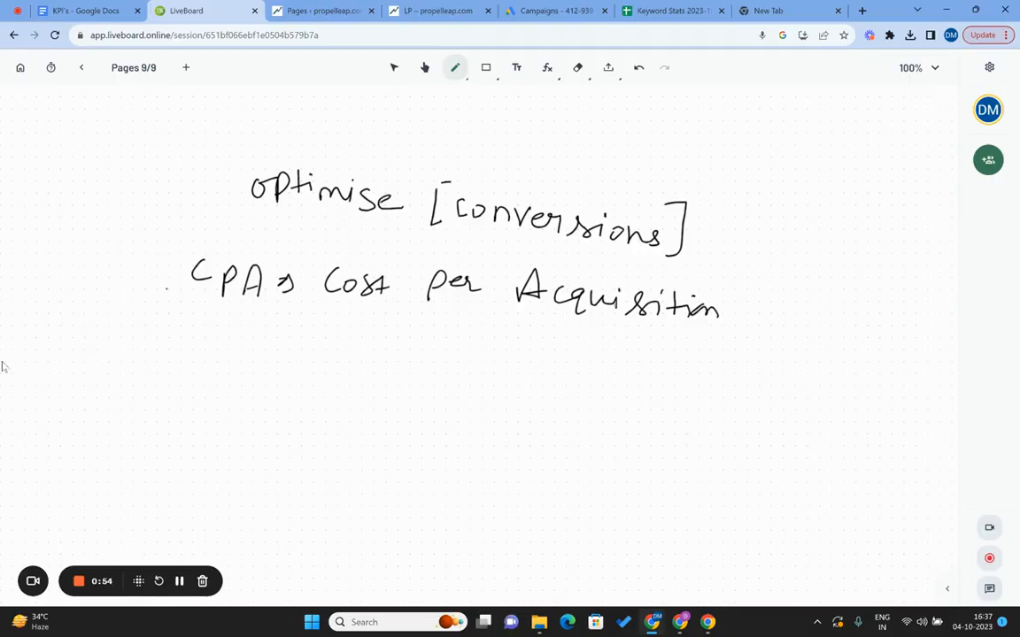
{"action": "mouse_move", "coordinate": [172, 204]}
{"action": "left_mouse_down"}
{"action": "mouse_move", "coordinate": [165, 289]}
{"action": "mouse_move", "coordinate": [238, 175]}
{"action": "mouse_move", "coordinate": [229, 202]}
{"action": "left_mouse_up"}
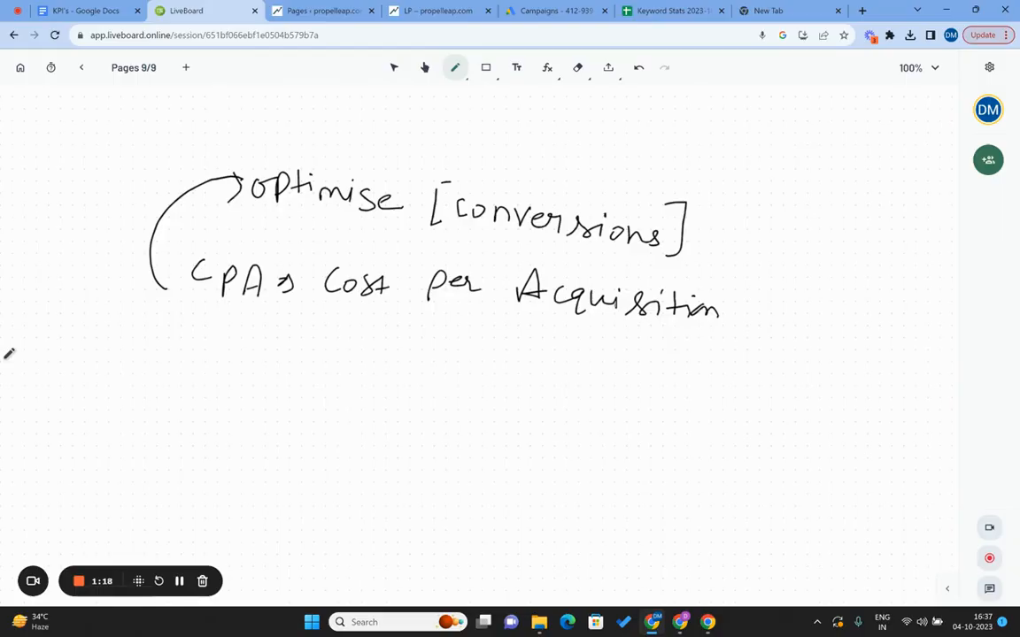
Handwrite an underlined "Clicks" line with the values 50 and 40, and an underlined "CPC" beneath it
{"action": "mouse_move", "coordinate": [153, 359]}
{"action": "left_mouse_down"}
{"action": "mouse_move", "coordinate": [142, 379]}
{"action": "mouse_move", "coordinate": [232, 377]}
{"action": "mouse_move", "coordinate": [242, 404]}
{"action": "mouse_move", "coordinate": [290, 384]}
{"action": "left_mouse_up"}
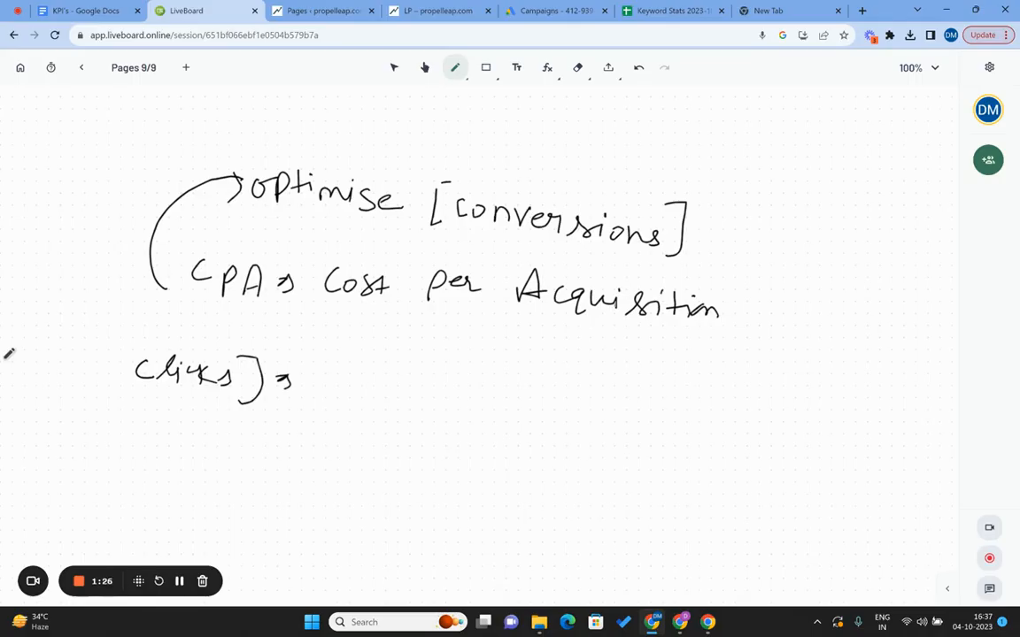
{"action": "mouse_move", "coordinate": [348, 362]}
{"action": "left_mouse_down"}
{"action": "mouse_move", "coordinate": [333, 383]}
{"action": "mouse_move", "coordinate": [354, 365]}
{"action": "mouse_move", "coordinate": [363, 405]}
{"action": "mouse_move", "coordinate": [394, 377]}
{"action": "mouse_move", "coordinate": [398, 385]}
{"action": "left_mouse_up"}
{"action": "left_click", "coordinate": [353, 376]}
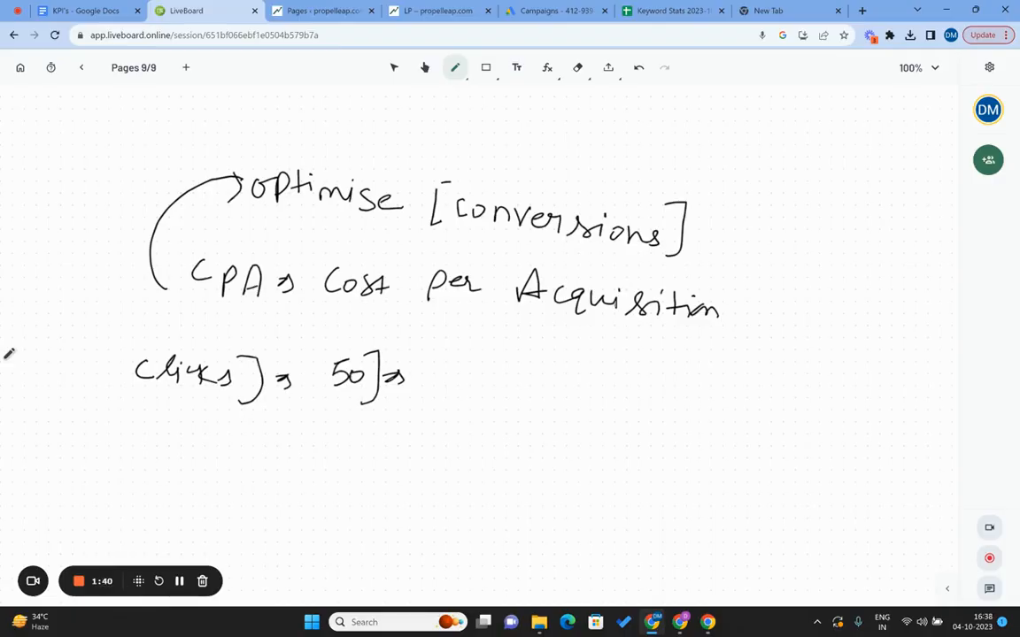
{"action": "mouse_move", "coordinate": [303, 440]}
{"action": "left_mouse_down"}
{"action": "mouse_move", "coordinate": [344, 434]}
{"action": "mouse_move", "coordinate": [350, 456]}
{"action": "mouse_move", "coordinate": [381, 430]}
{"action": "mouse_move", "coordinate": [371, 470]}
{"action": "left_mouse_up"}
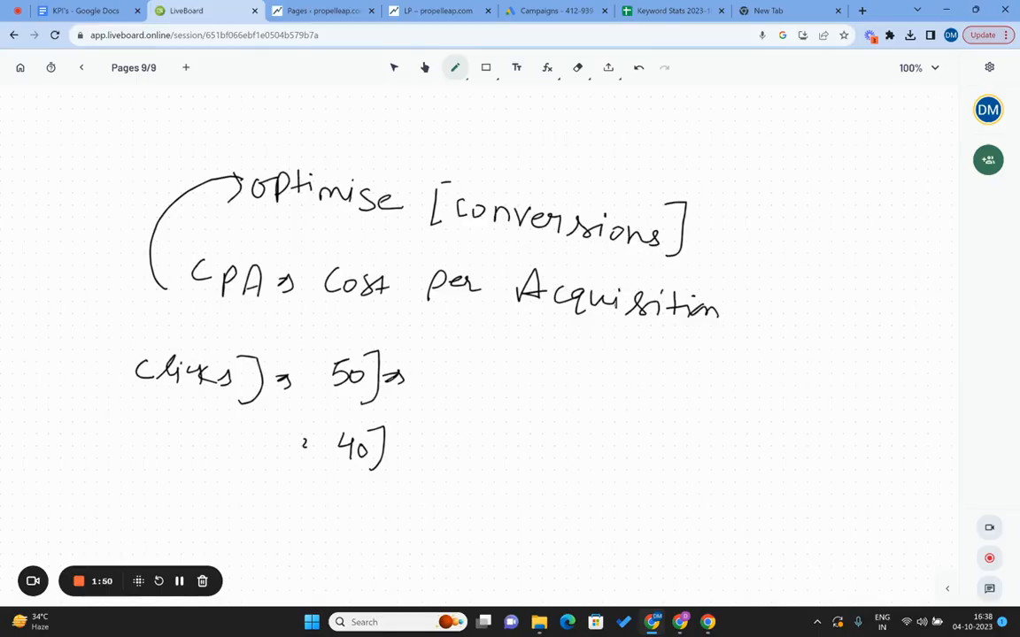
{"action": "left_click_drag", "start_coordinate": [137, 405], "coordinate": [160, 410]}
{"action": "mouse_move", "coordinate": [144, 457]}
{"action": "left_mouse_down"}
{"action": "mouse_move", "coordinate": [149, 476]}
{"action": "mouse_move", "coordinate": [187, 475]}
{"action": "mouse_move", "coordinate": [168, 495]}
{"action": "mouse_move", "coordinate": [174, 502]}
{"action": "left_mouse_up"}
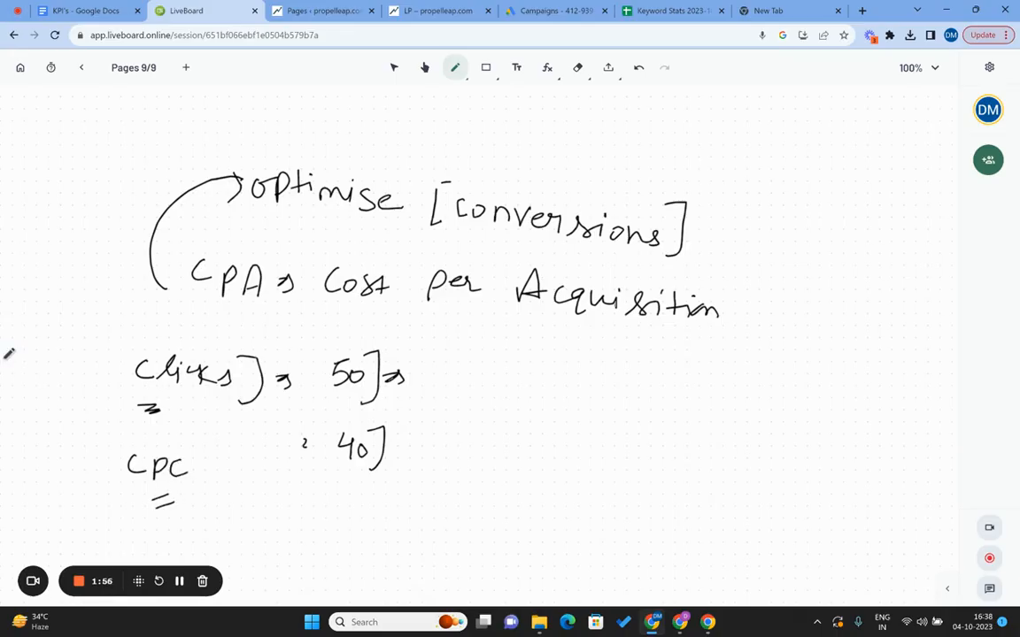
Switch to the Keyword Stats spreadsheet and look over the first keywords and the low-range top of page bid column
{"action": "left_click", "coordinate": [668, 10]}
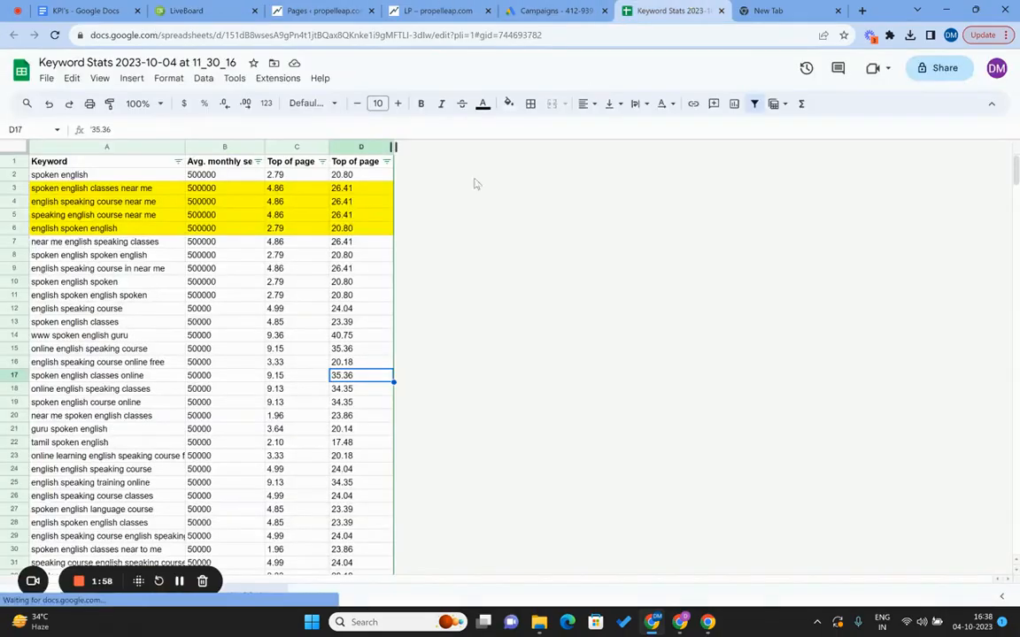
{"action": "key", "text": "Left"}
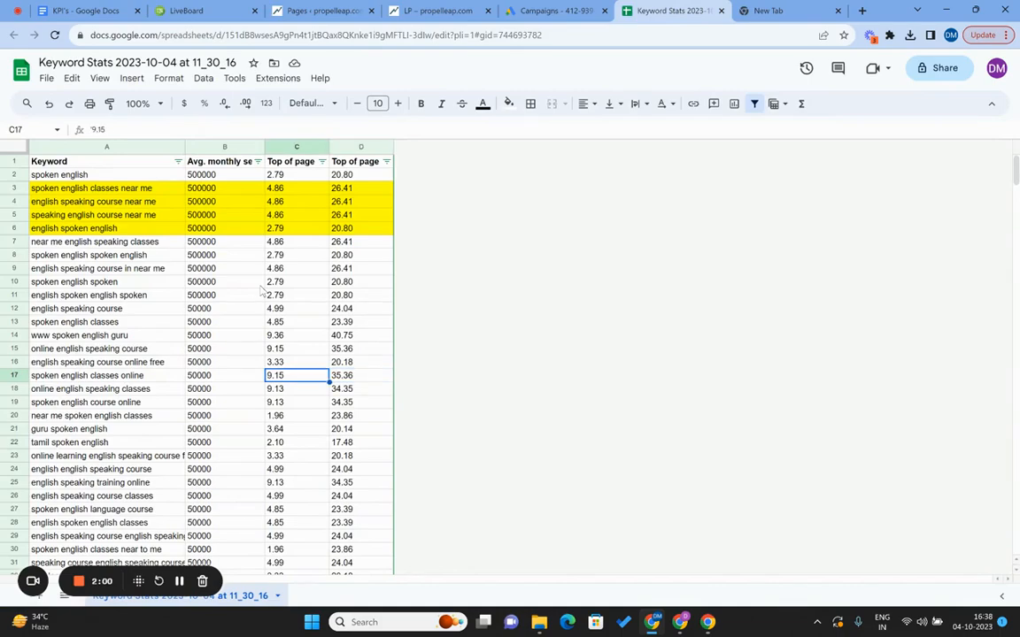
{"action": "key", "text": "Left"}
{"action": "key", "text": "Left"}
{"action": "key", "text": "ctrl+Up"}
{"action": "key", "text": "Down"}
{"action": "key", "text": "Down"}
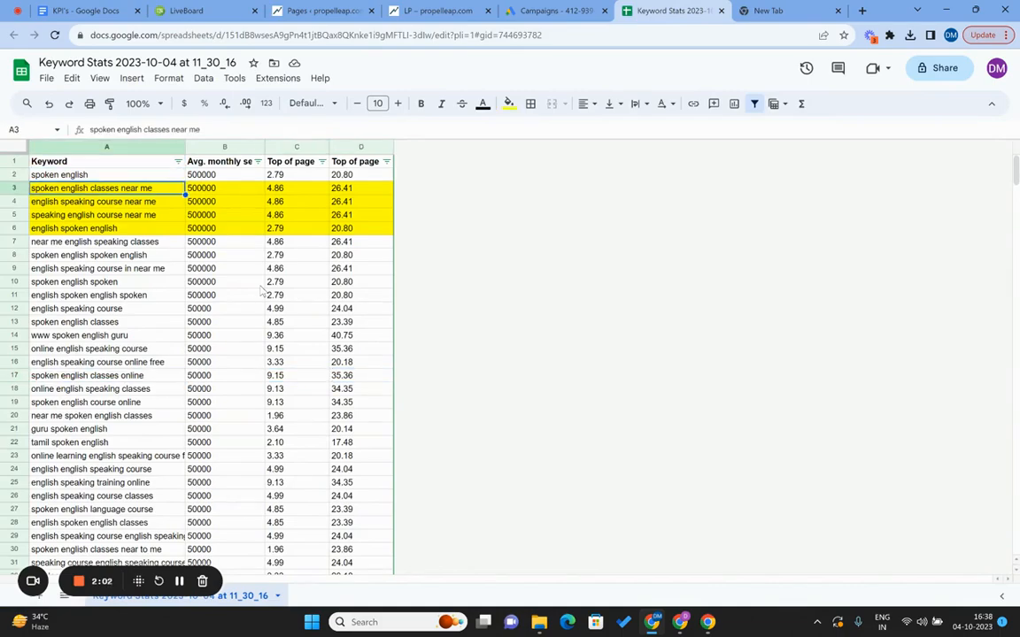
{"action": "key", "text": "Right"}
{"action": "key", "text": "Right"}
{"action": "key", "text": "Up"}
{"action": "key", "text": "Up"}
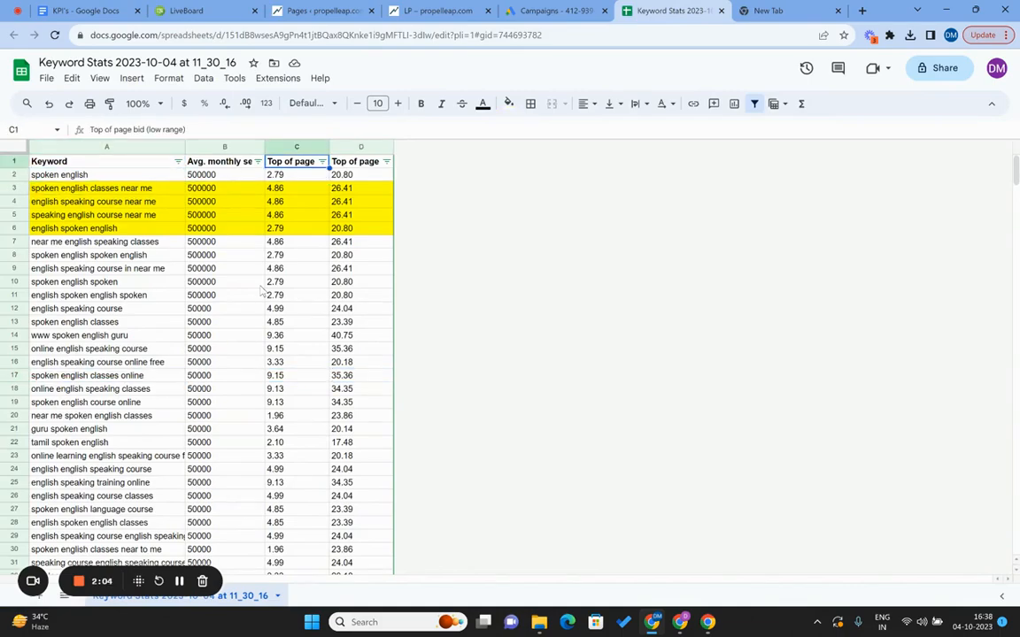
Widen columns C and D to fit their full headers, "Top of page bid (low range)" and "Top of page bid (high range)"
{"action": "left_click_drag", "start_coordinate": [328, 147], "coordinate": [393, 148]}
{"action": "left_click_drag", "start_coordinate": [457, 146], "coordinate": [524, 146]}
{"action": "left_click", "coordinate": [459, 204]}
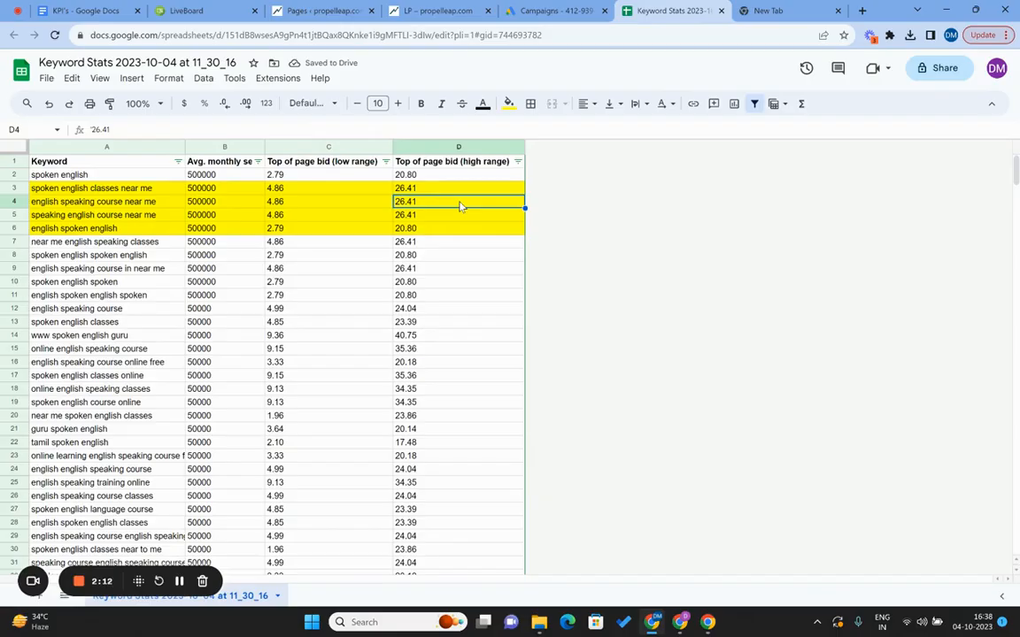
Examine the low-range and high-range bids for "english speaking course near me" and "spoken english classes near me"
{"action": "key", "text": "Left"}
{"action": "key", "text": "Left"}
{"action": "key", "text": "Left"}
{"action": "key", "text": "Right"}
{"action": "key", "text": "Right"}
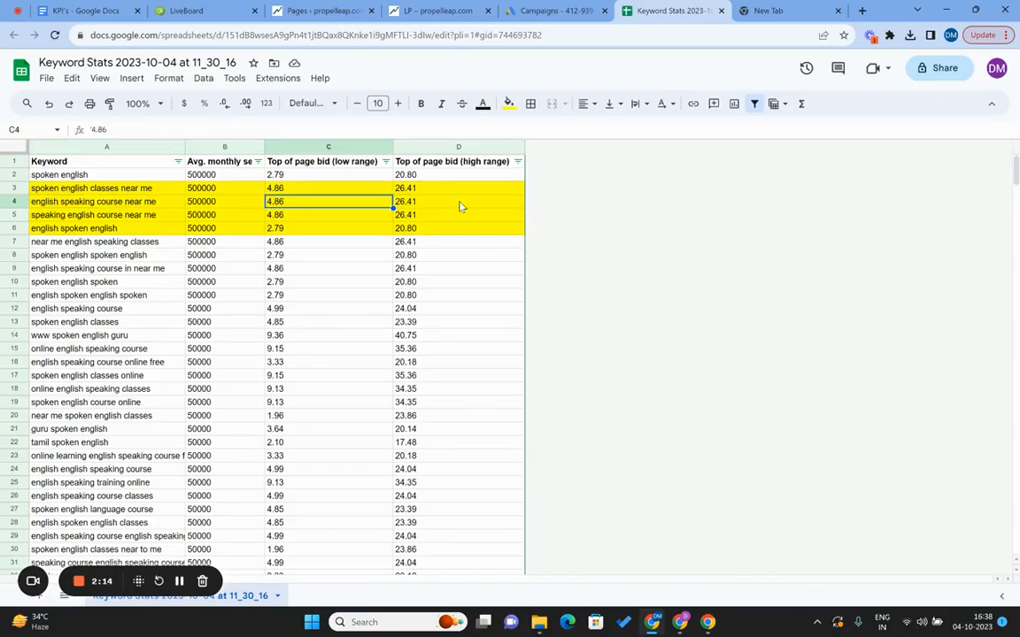
{"action": "key", "text": "Up"}
{"action": "key", "text": "Up"}
{"action": "key", "text": "Down"}
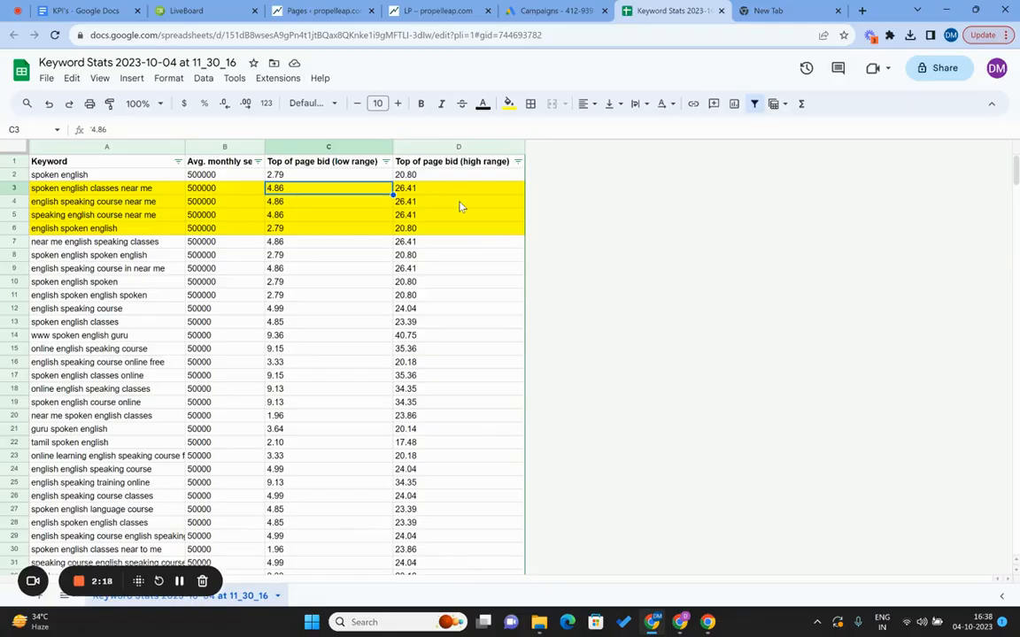
{"action": "key", "text": "Left"}
{"action": "key", "text": "Left"}
{"action": "key", "text": "Right"}
{"action": "key", "text": "Right"}
{"action": "key", "text": "Right"}
{"action": "key", "text": "Left"}
{"action": "key", "text": "Left"}
{"action": "key", "text": "Left"}
Review the four highlighted keywords and their high-range bids, comparing the low-range and high-range bids in row 3
{"action": "key", "text": "Down"}
{"action": "key", "text": "Down"}
{"action": "key", "text": "Down"}
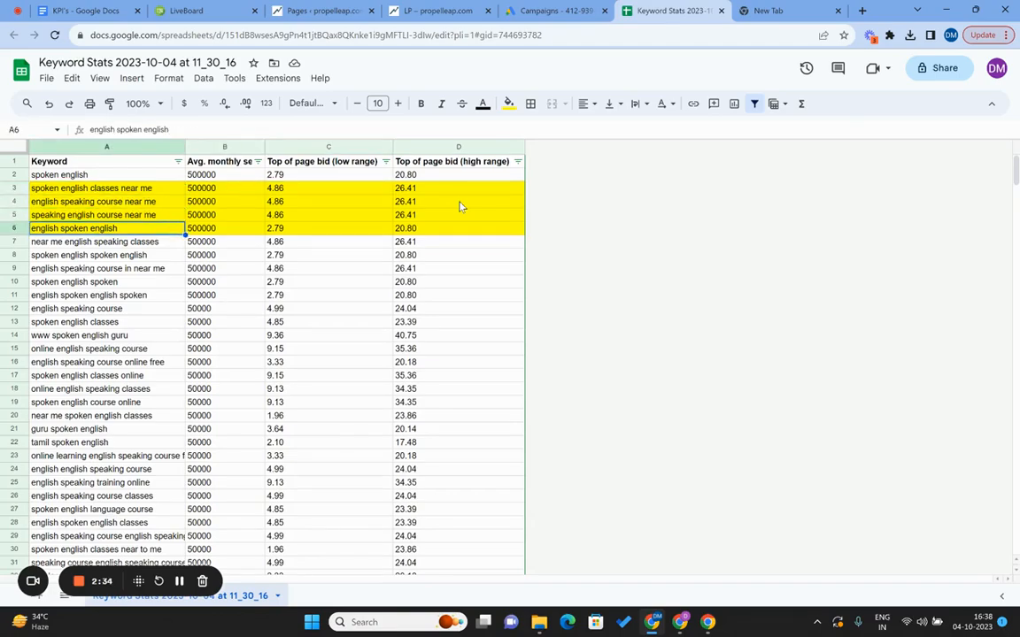
{"action": "key", "text": "shift+Up"}
{"action": "key", "text": "shift+Up"}
{"action": "key", "text": "shift+Up"}
{"action": "key", "text": "Right"}
{"action": "key", "text": "Right"}
{"action": "key", "text": "Right"}
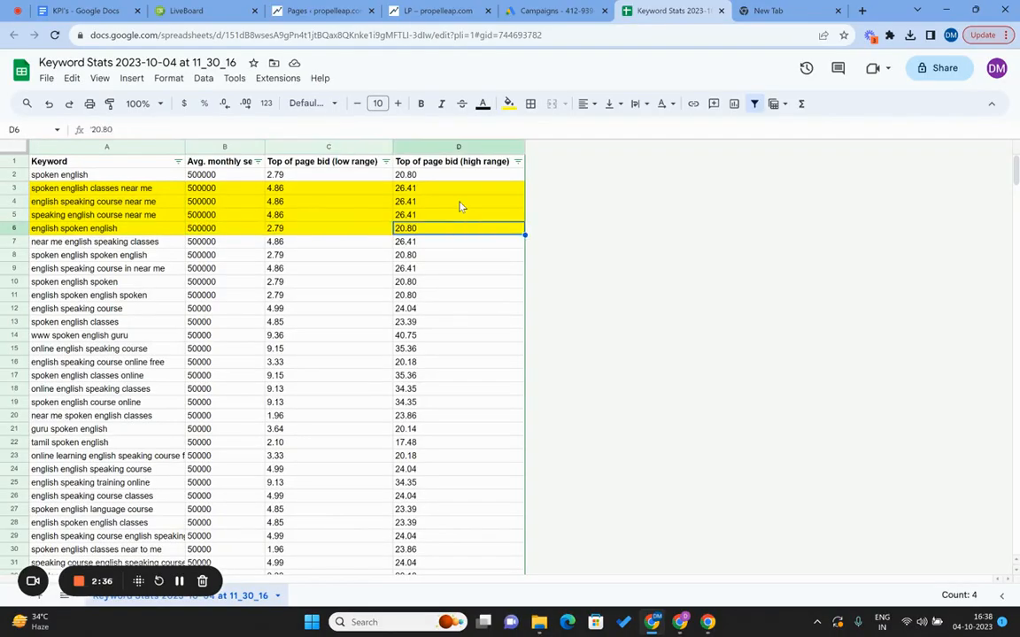
{"action": "key", "text": "Up"}
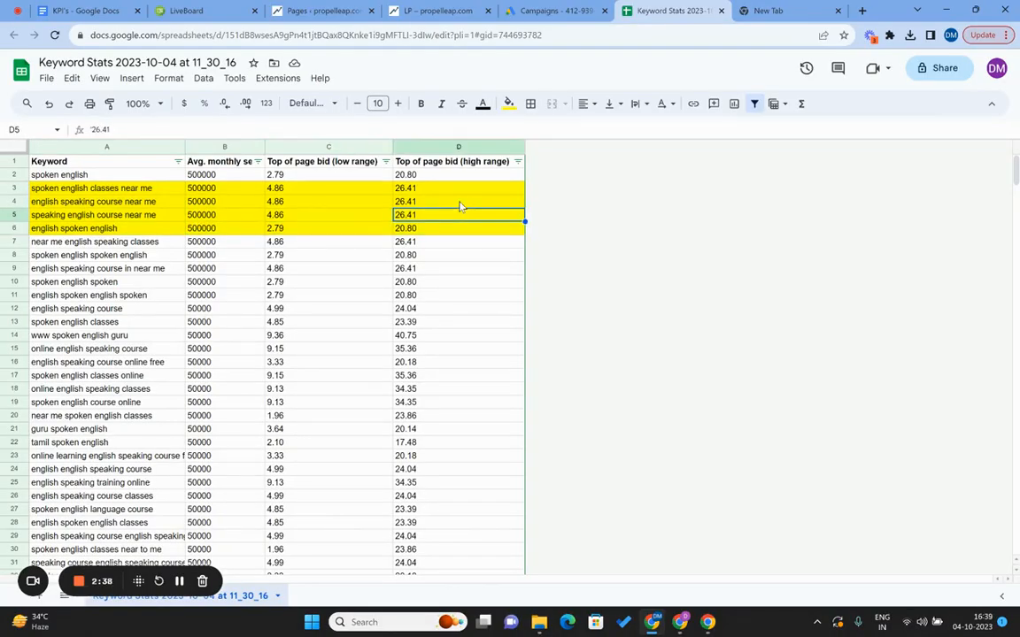
{"action": "key", "text": "Up"}
{"action": "key", "text": "Up"}
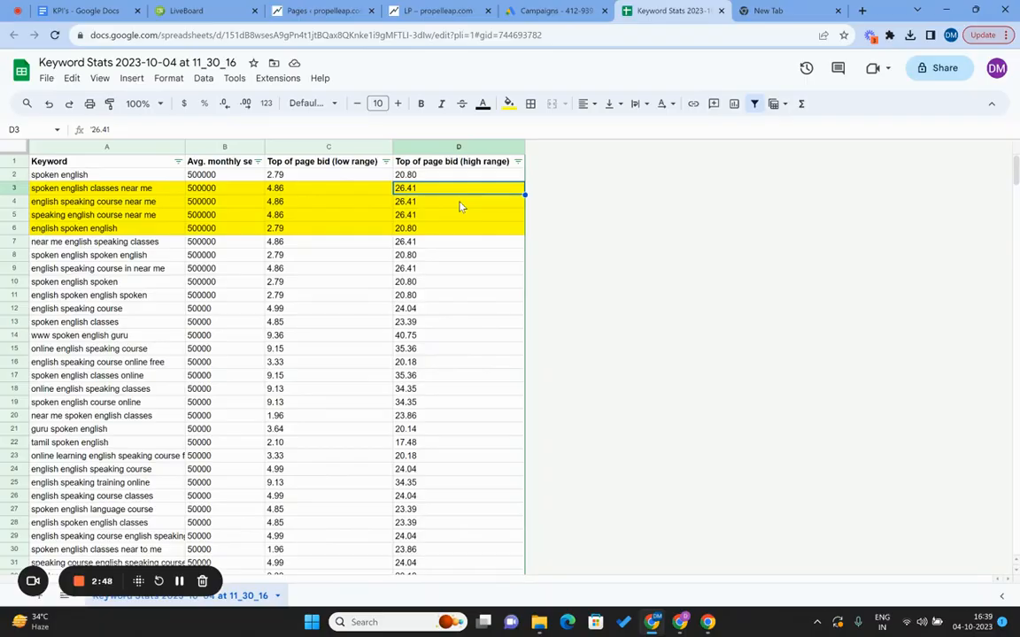
{"action": "key", "text": "Left"}
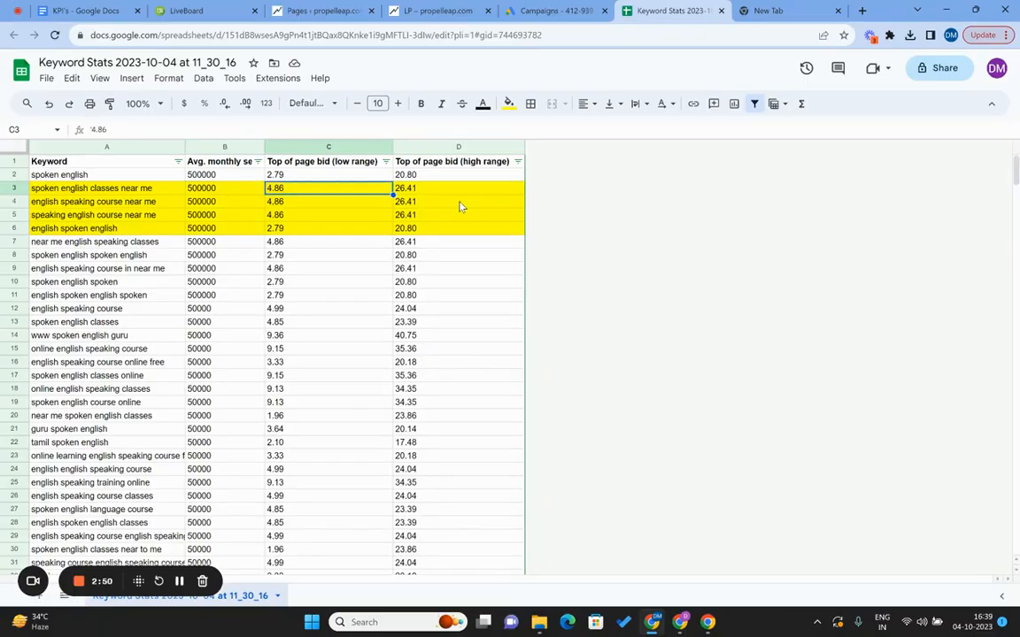
{"action": "key", "text": "Right"}
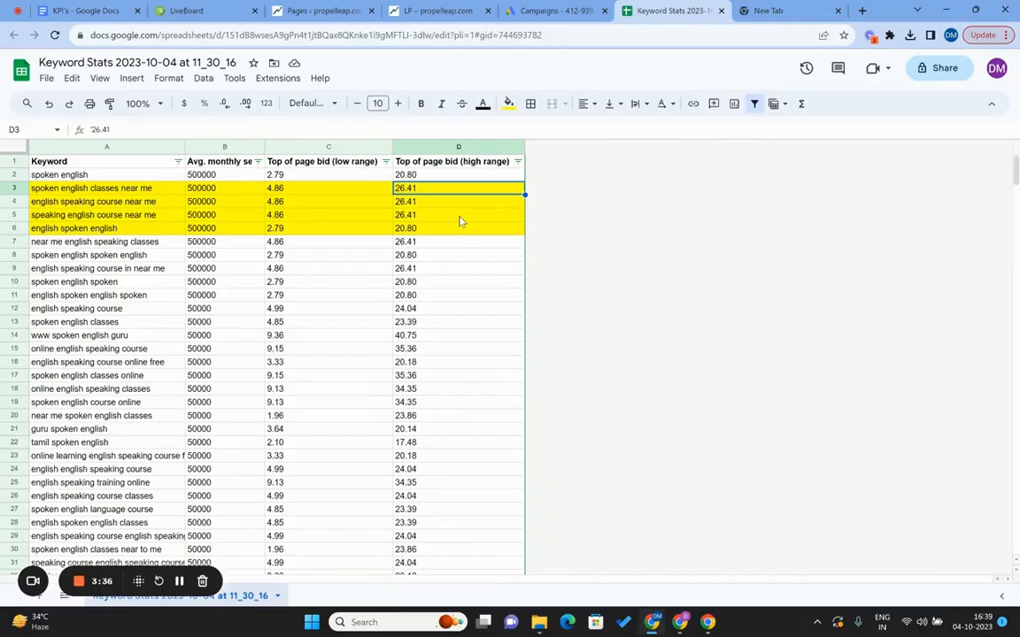
Switch to Google Ads and start a new campaign with the Leads objective
{"action": "left_click", "coordinate": [531, 10]}
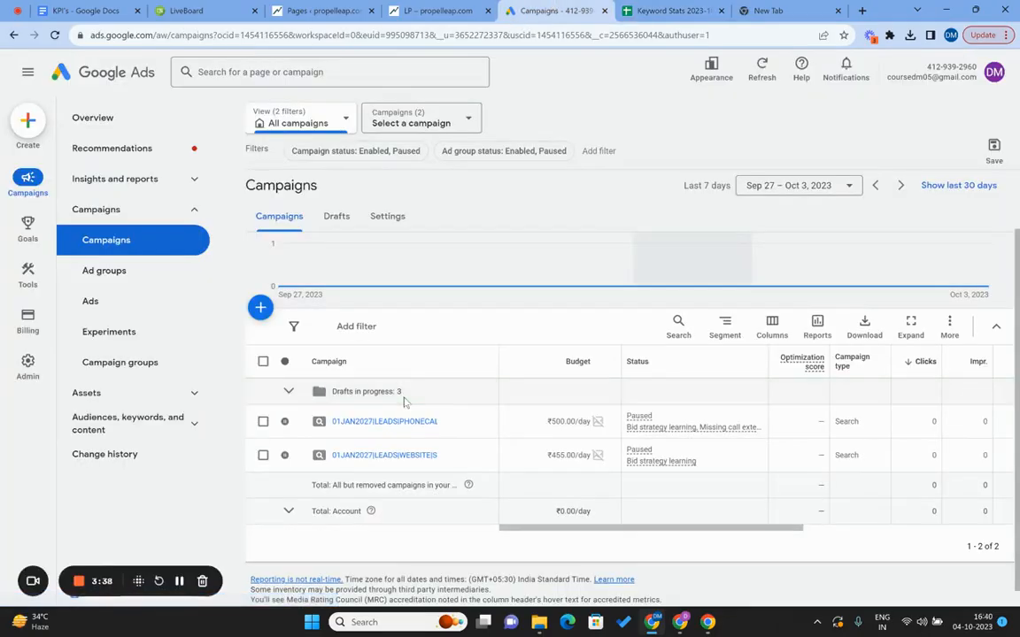
{"action": "left_click", "coordinate": [260, 307]}
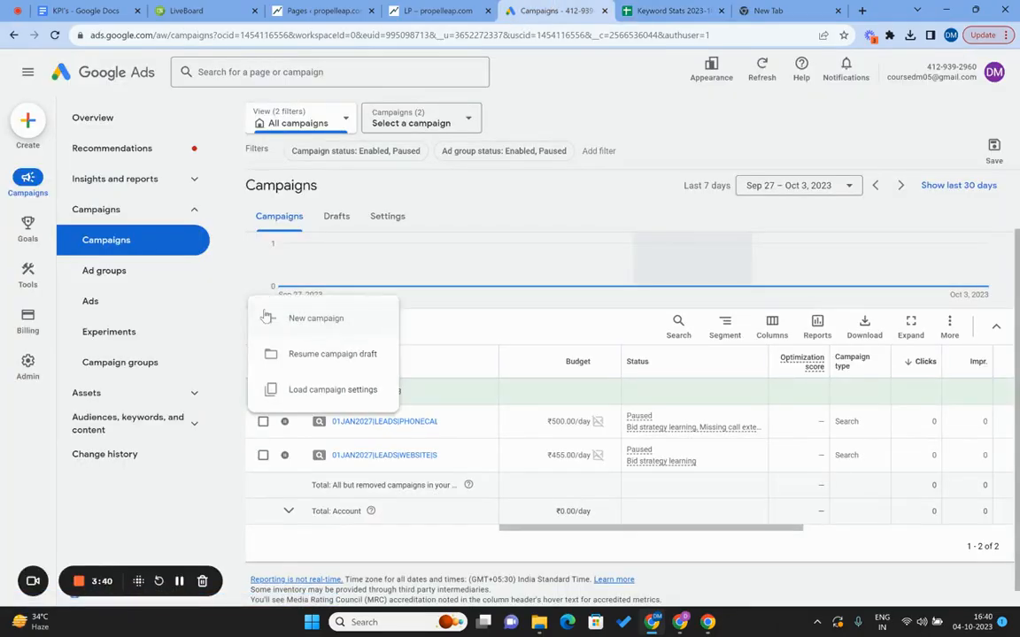
{"action": "left_click", "coordinate": [330, 318]}
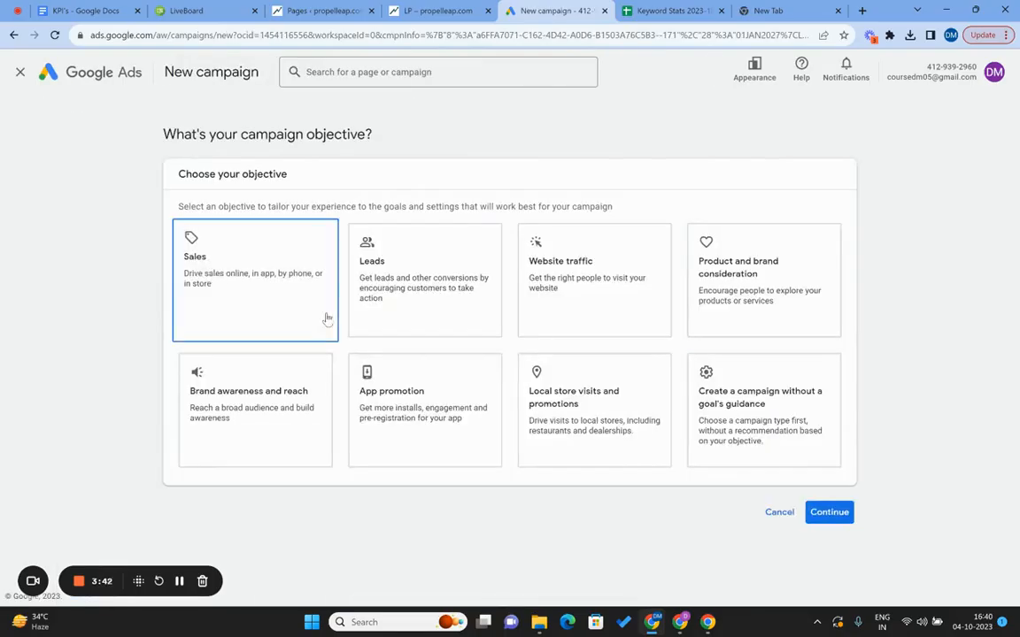
{"action": "left_click", "coordinate": [449, 273]}
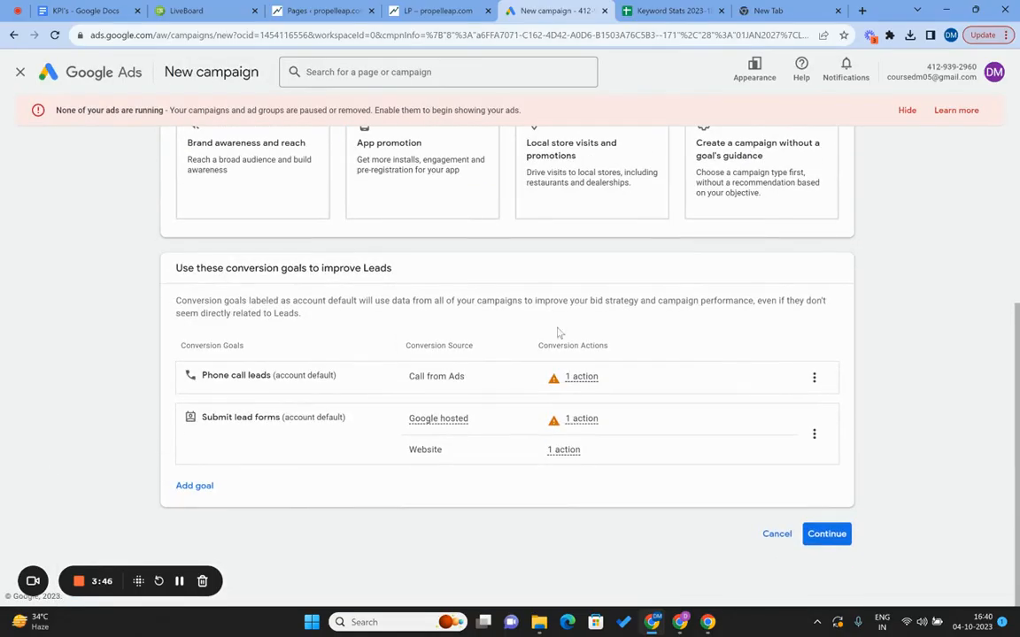
Add the custom goal "Leads | Website" to the campaign and remove the "Phone call leads" and "Submit lead forms" goals
{"action": "left_click", "coordinate": [196, 485]}
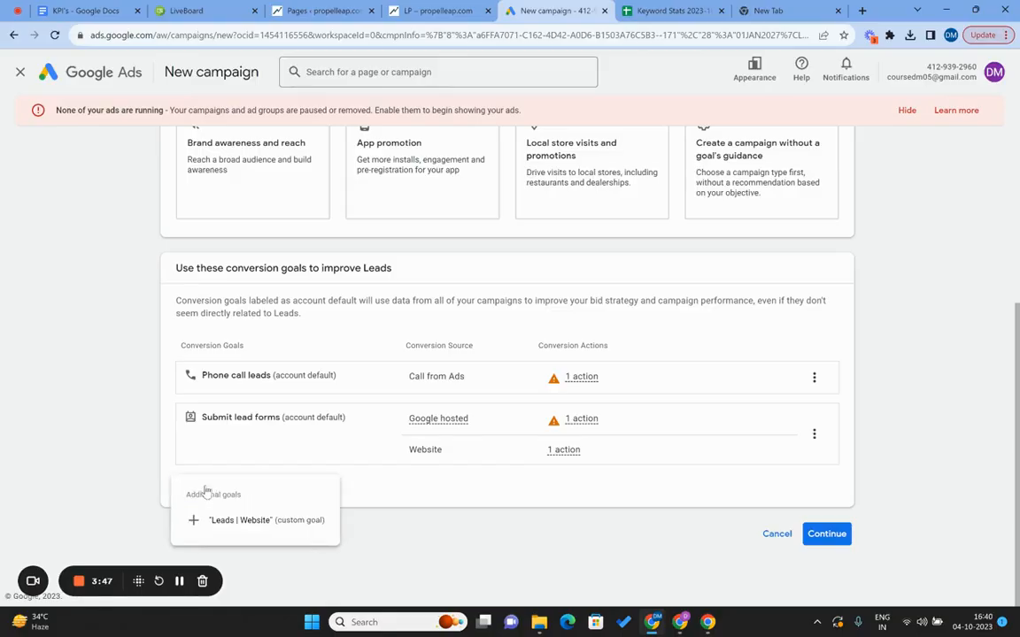
{"action": "left_click", "coordinate": [235, 522]}
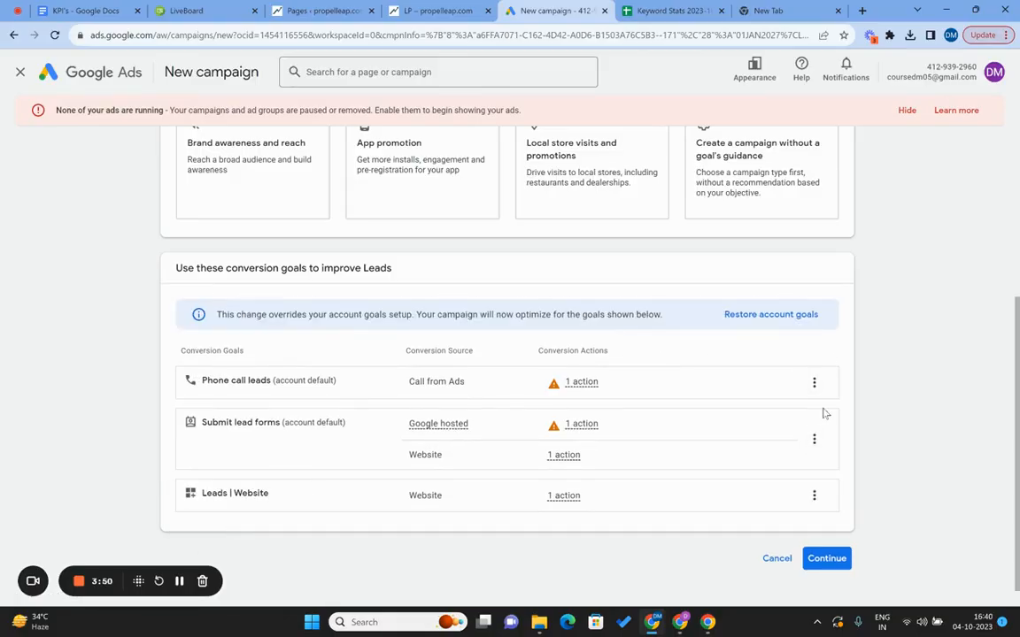
{"action": "left_click", "coordinate": [813, 381]}
{"action": "left_click", "coordinate": [812, 392]}
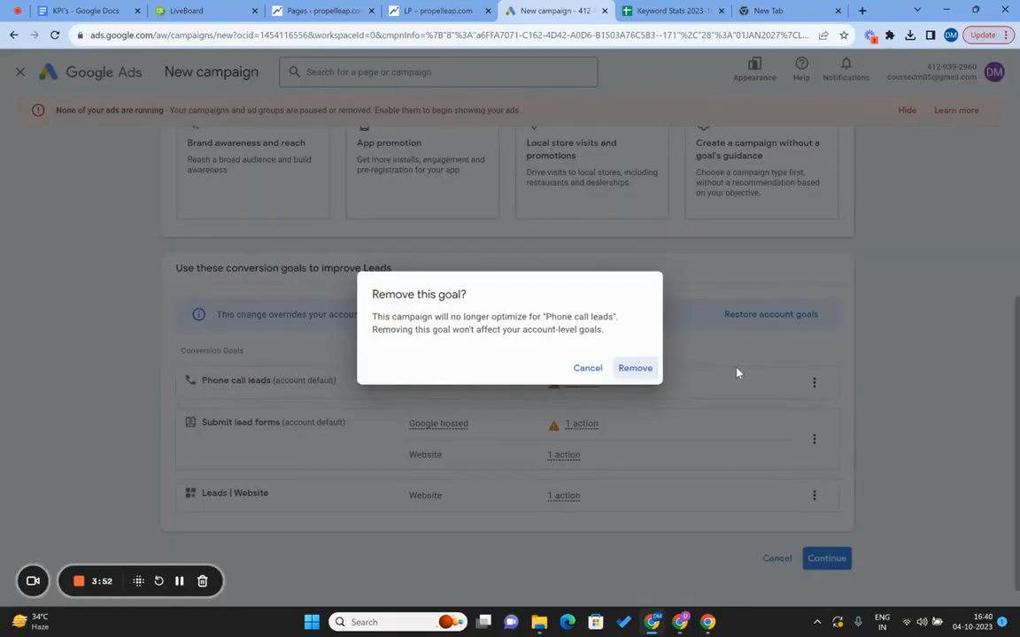
{"action": "key", "text": "Return"}
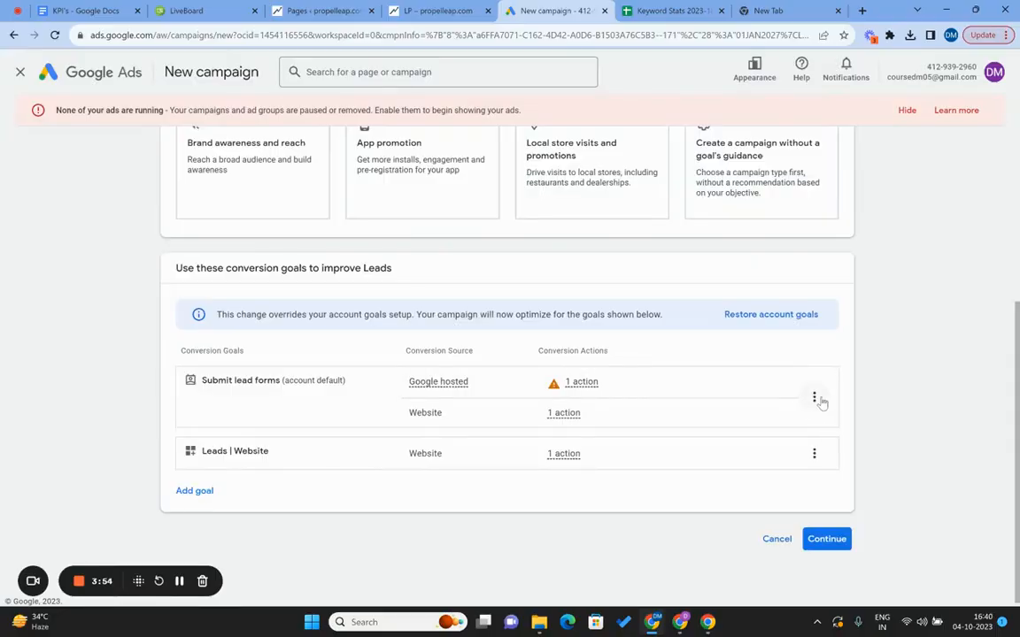
{"action": "left_click", "coordinate": [814, 397]}
{"action": "left_click", "coordinate": [833, 435]}
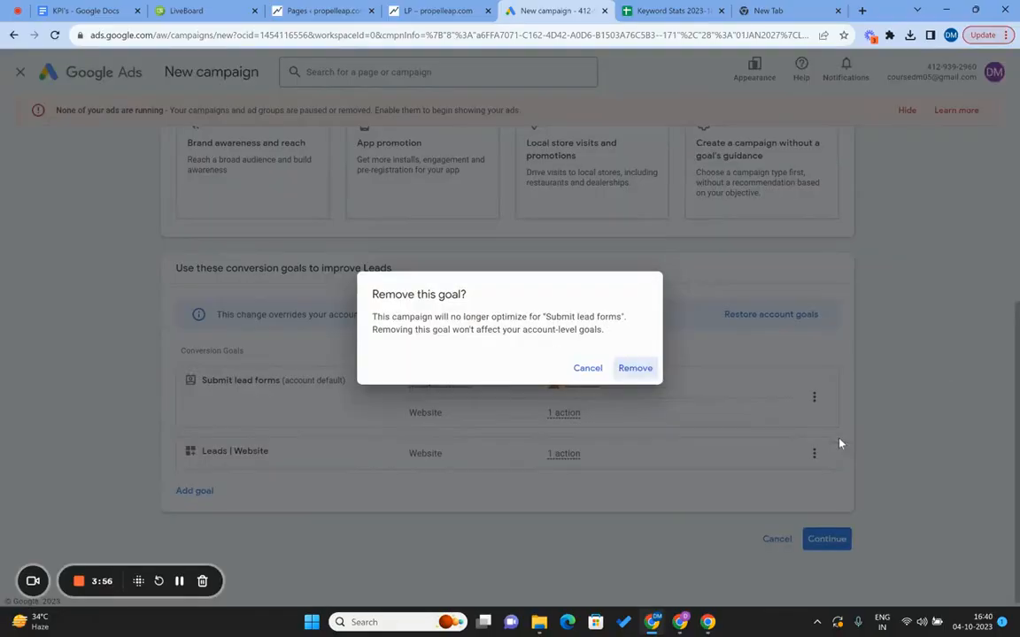
{"action": "left_click", "coordinate": [630, 367]}
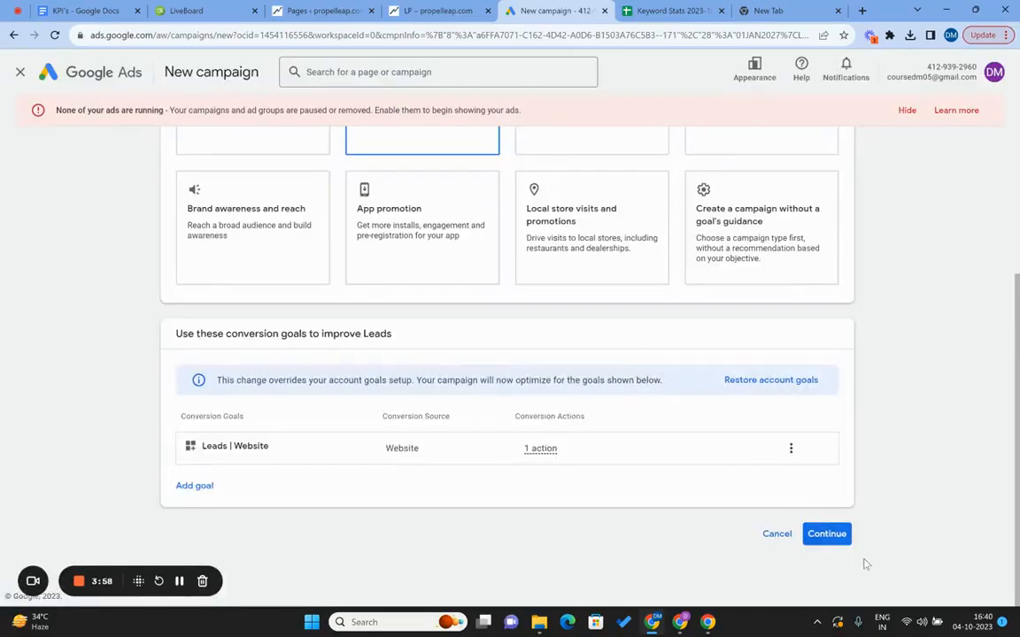
Continue with the chosen conversion goal and select Search as the campaign type
{"action": "left_click", "coordinate": [832, 535]}
{"action": "scroll", "coordinate": [101, 420], "scroll_direction": "down", "scroll_amount": 2}
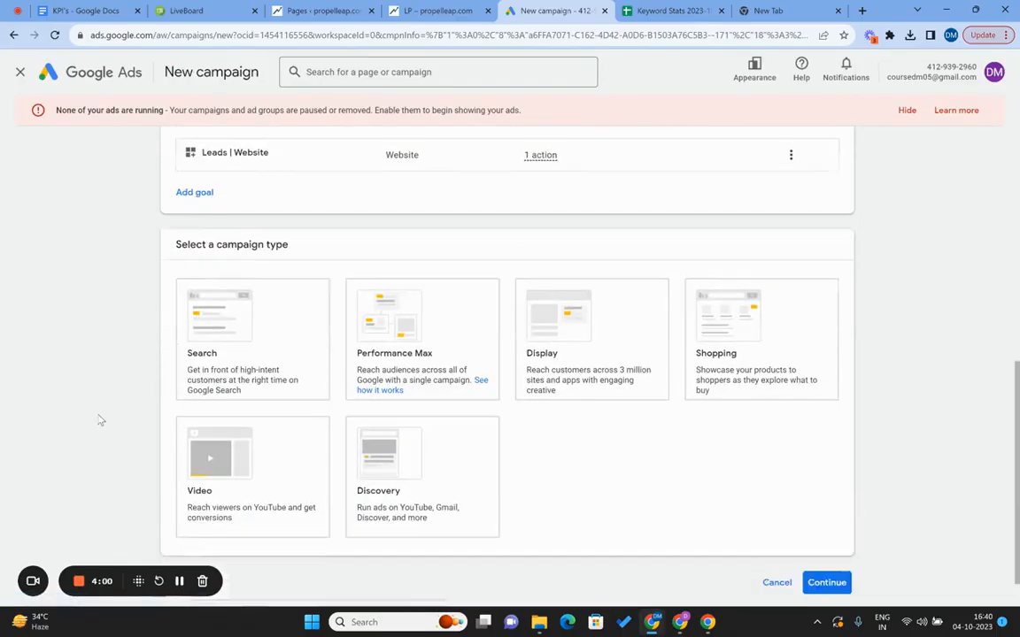
{"action": "left_click", "coordinate": [256, 268]}
{"action": "scroll", "coordinate": [96, 372], "scroll_direction": "down", "scroll_amount": 4}
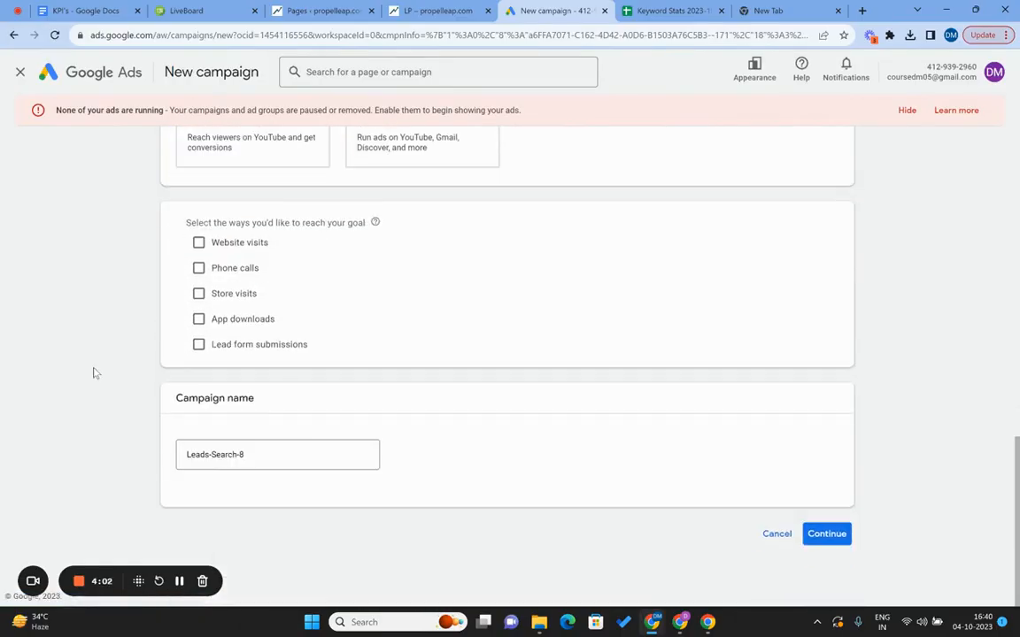
{"action": "scroll", "coordinate": [96, 373], "scroll_direction": "up", "scroll_amount": 5}
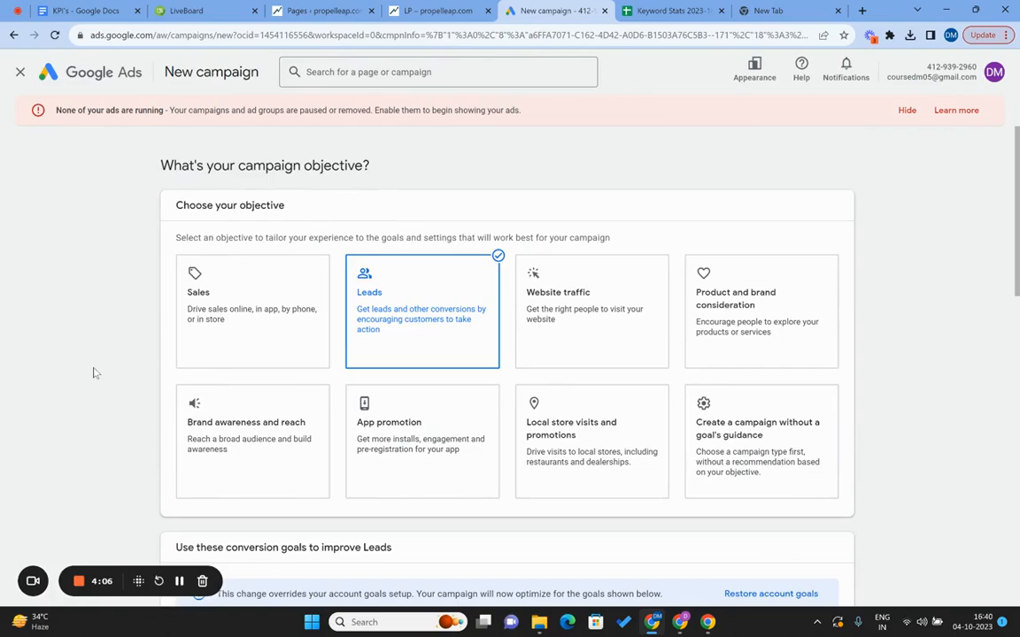
{"action": "scroll", "coordinate": [95, 373], "scroll_direction": "down", "scroll_amount": 6}
{"action": "right_click", "coordinate": [95, 372]}
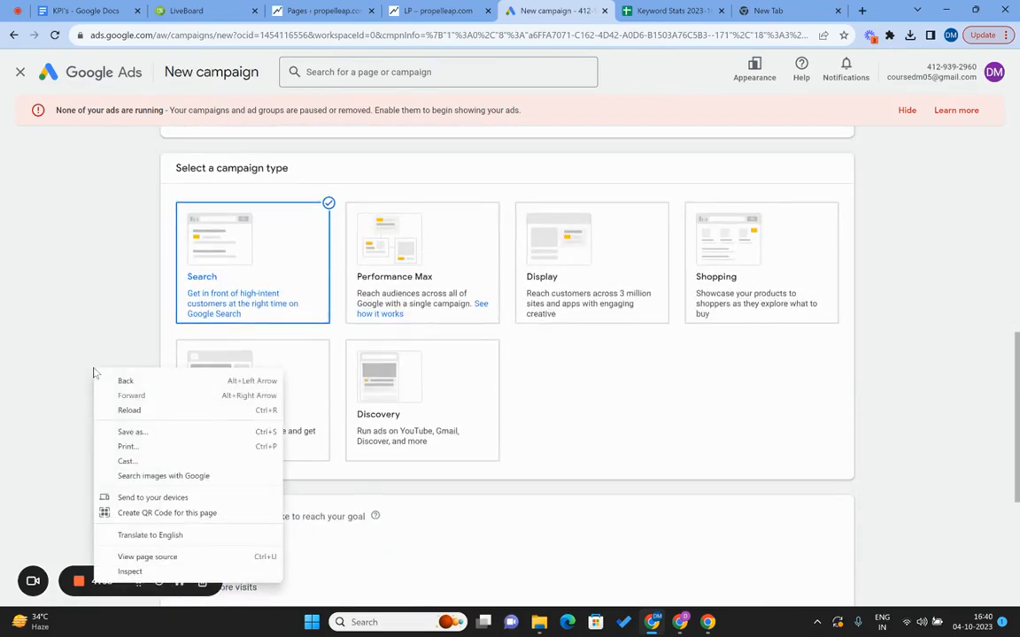
{"action": "left_click", "coordinate": [91, 282]}
{"action": "scroll", "coordinate": [91, 282], "scroll_direction": "down", "scroll_amount": 4}
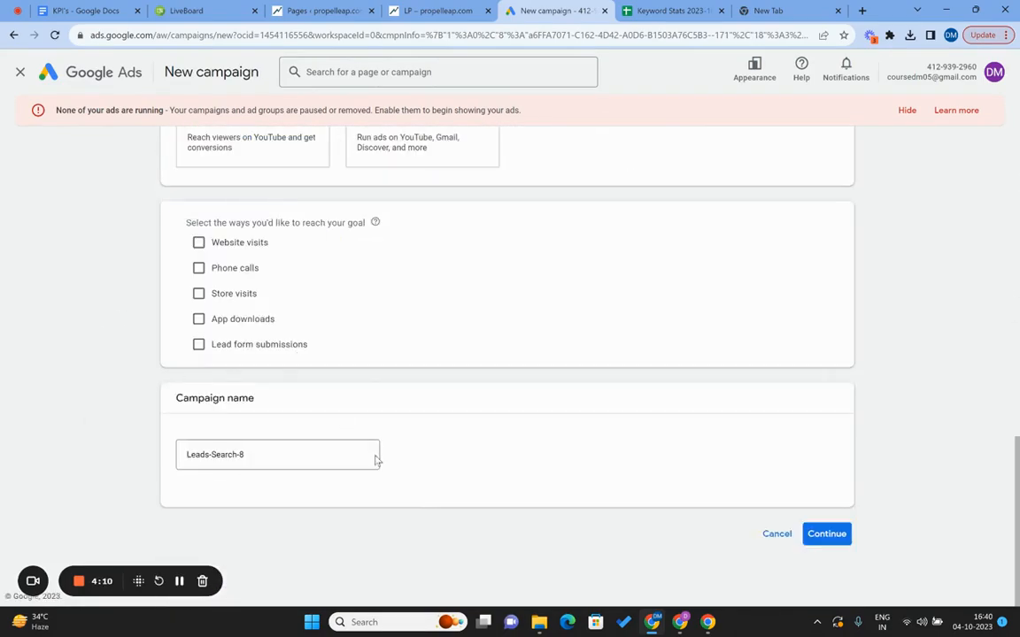
{"action": "left_click", "coordinate": [339, 456]}
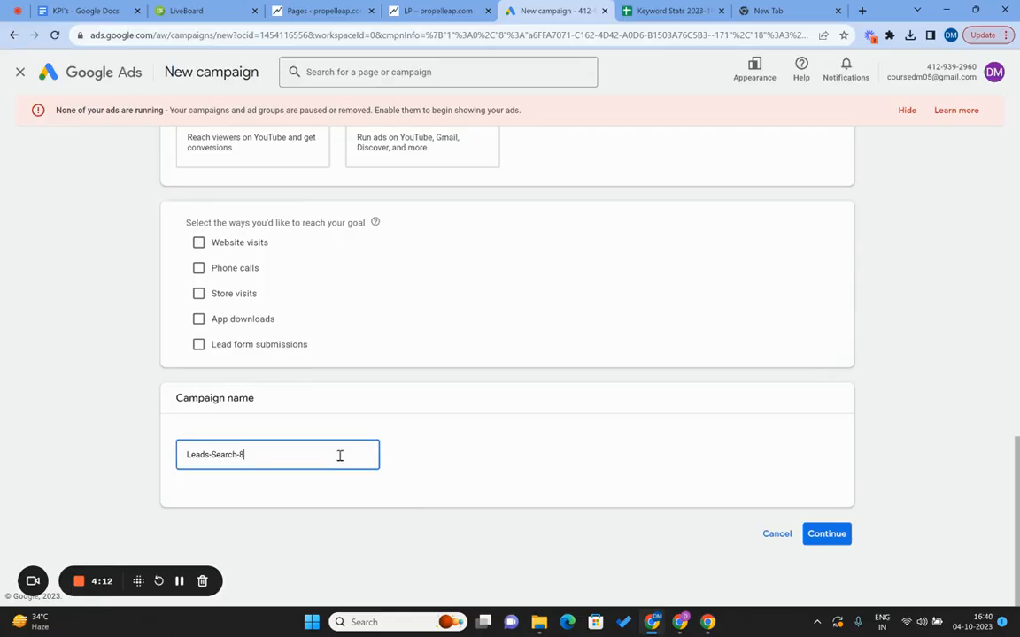
{"action": "key", "text": "ctrl+a"}
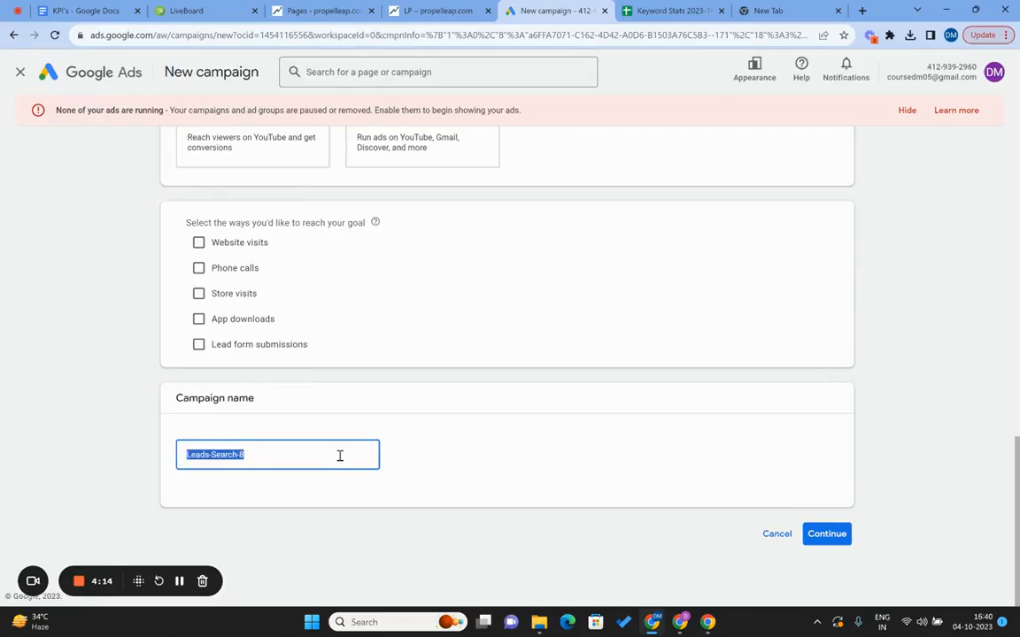
{"action": "scroll", "coordinate": [324, 256], "scroll_direction": "up", "scroll_amount": 2}
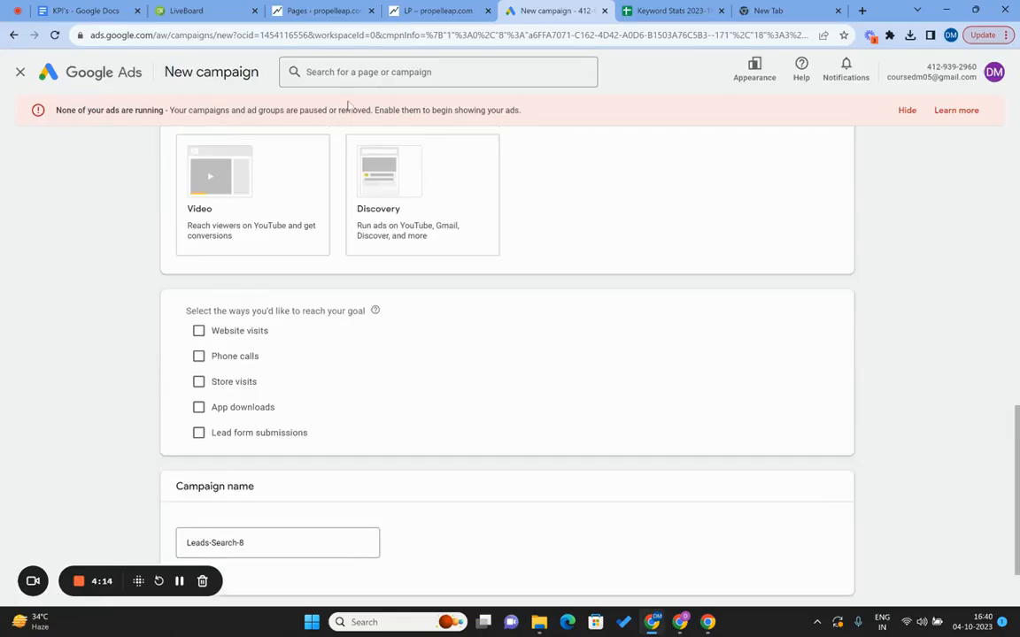
{"action": "left_click", "coordinate": [84, 8]}
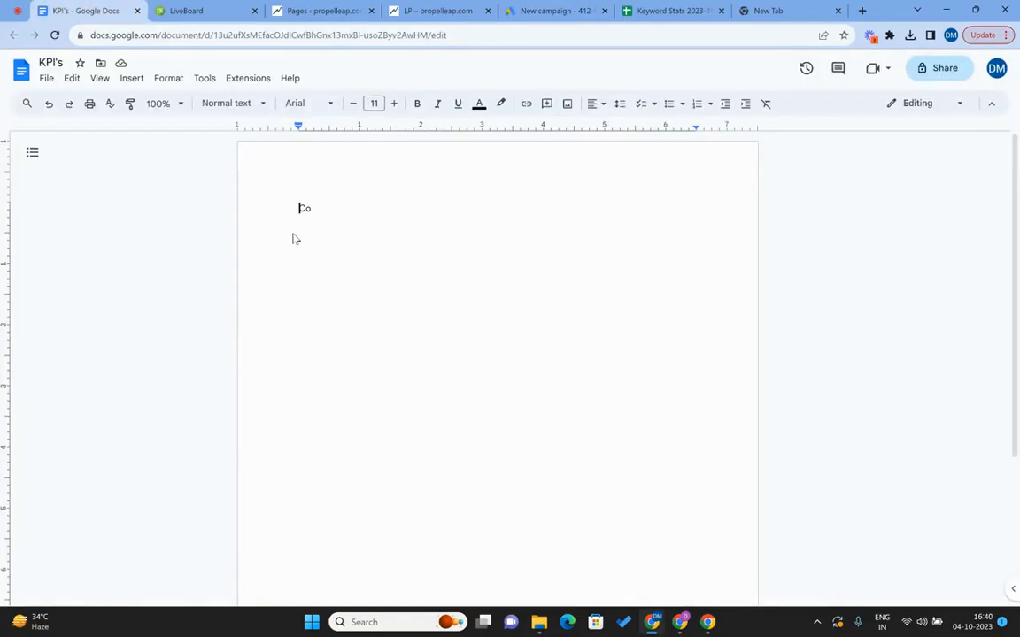
{"action": "left_click", "coordinate": [571, 7]}
Name the campaign "JAN29|CPC|SEARCH" and continue by starting a new campaign instead of finishing a saved draft
{"action": "scroll", "coordinate": [289, 434], "scroll_direction": "down", "scroll_amount": 2}
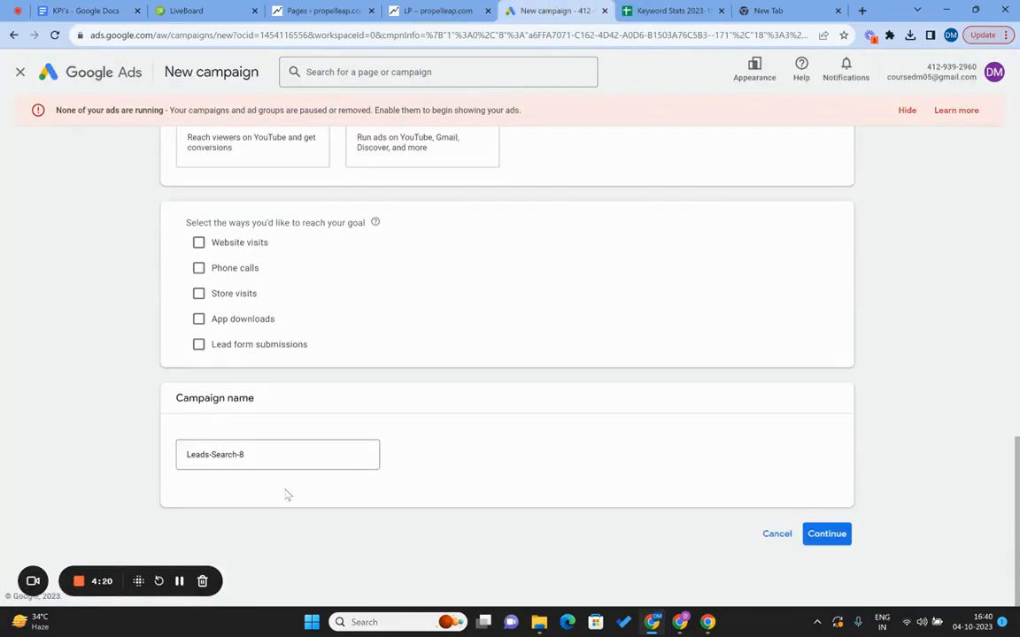
{"action": "left_click", "coordinate": [280, 464]}
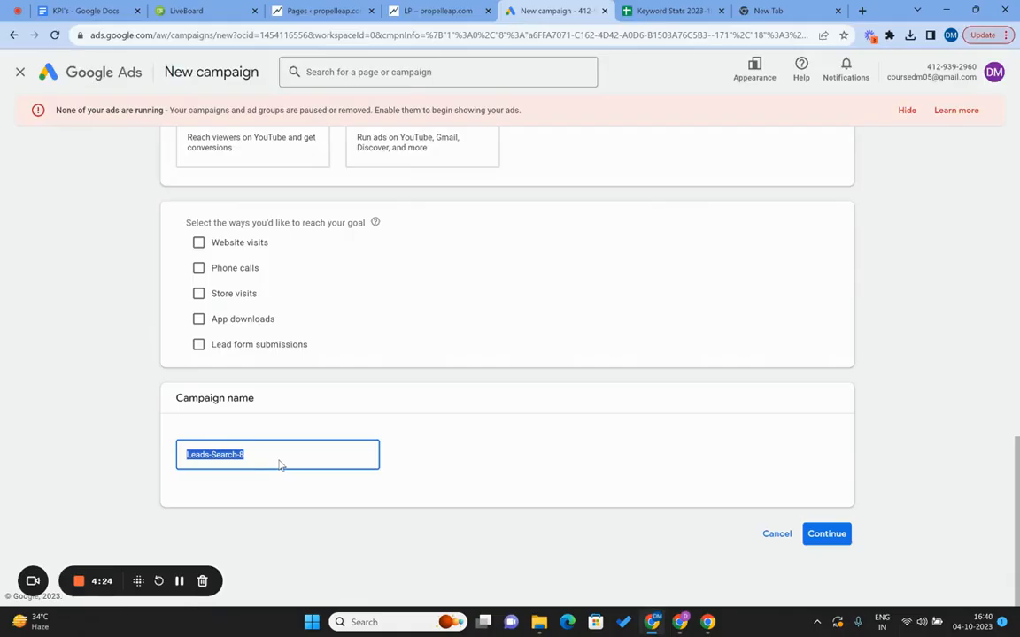
{"action": "type", "text": "JAN"}
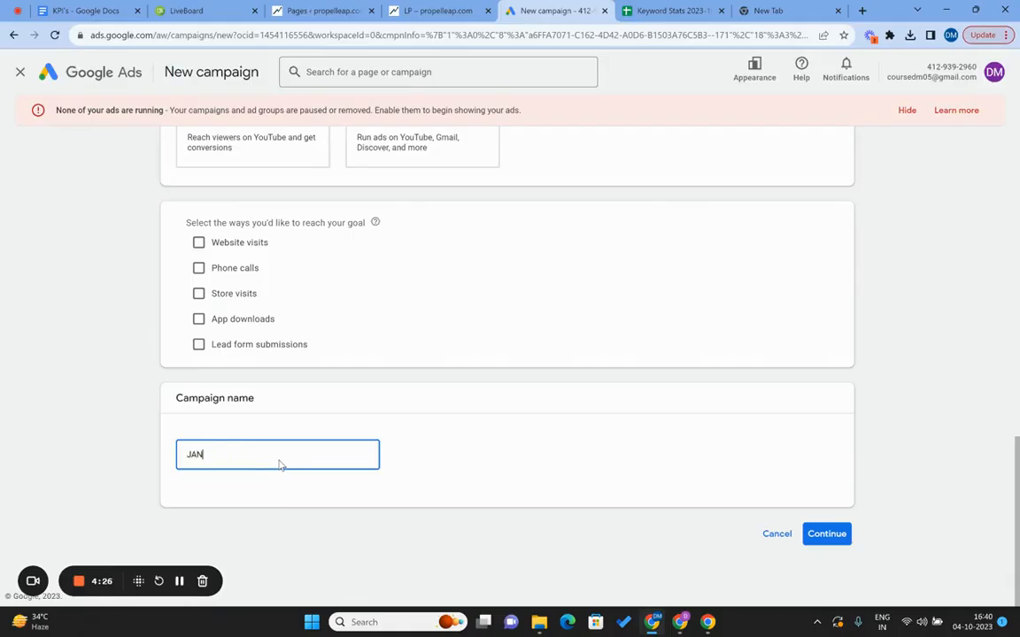
{"action": "type", "text": "29|CPC|SEARCH"}
{"action": "left_click", "coordinate": [828, 532]}
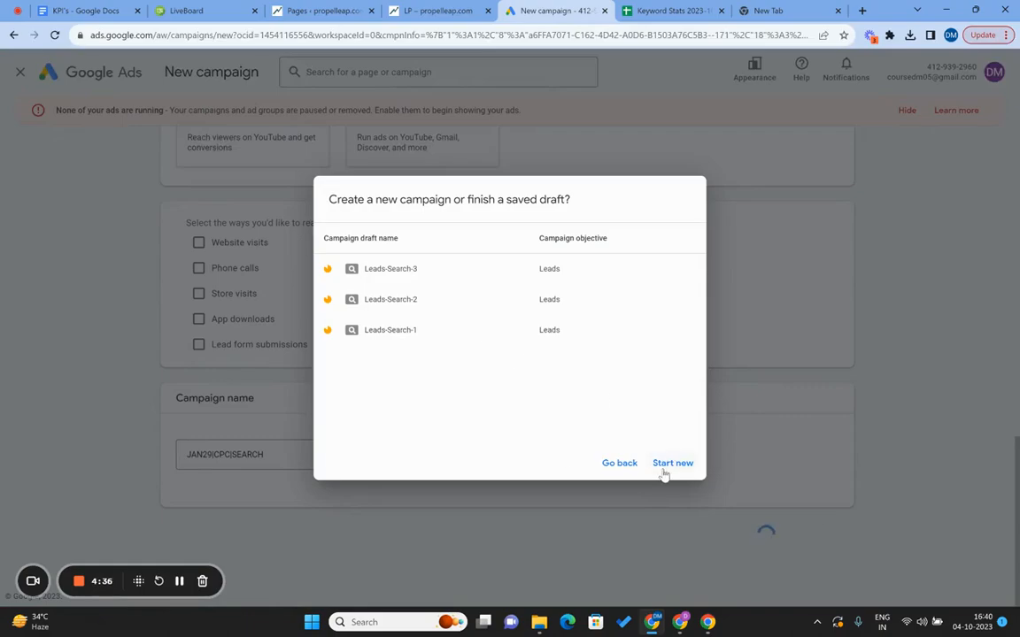
{"action": "left_click", "coordinate": [665, 471]}
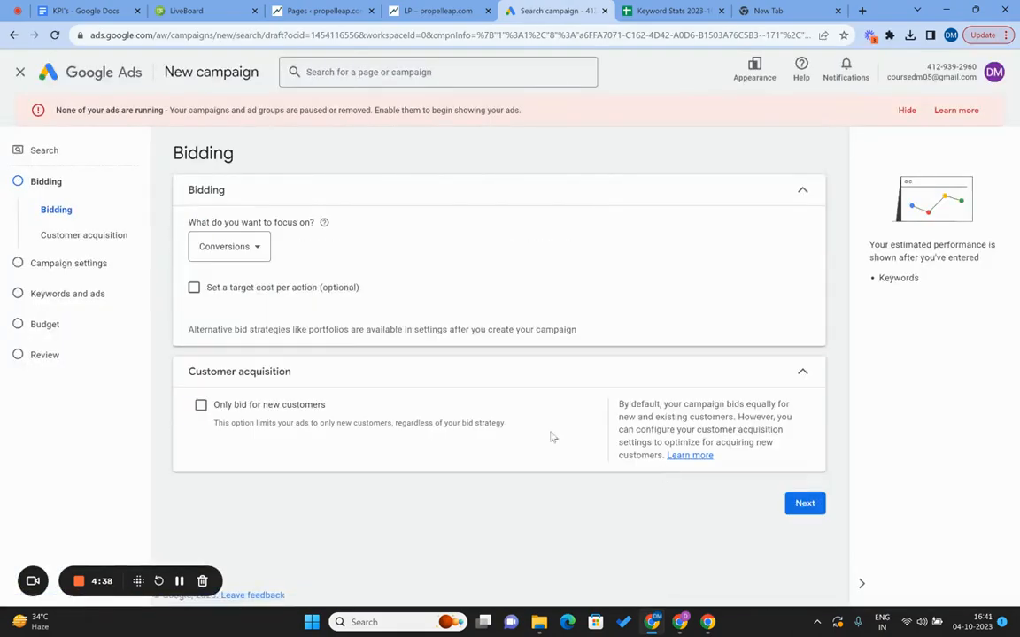
Set the bidding focus to Clicks with a maximum CPC bid limit of ₹22
{"action": "left_click", "coordinate": [235, 257]}
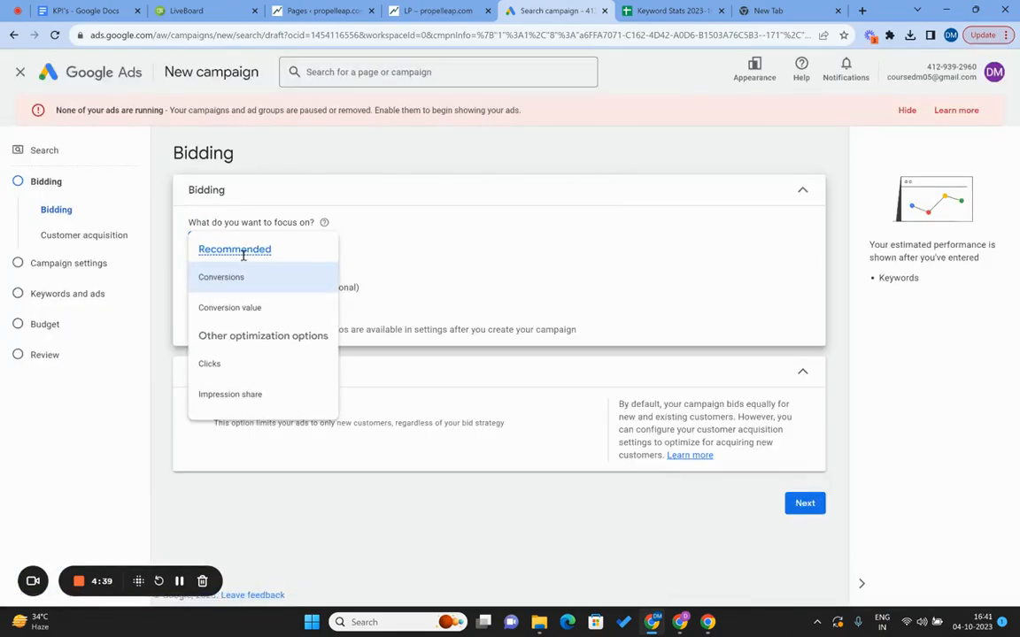
{"action": "left_click", "coordinate": [237, 365]}
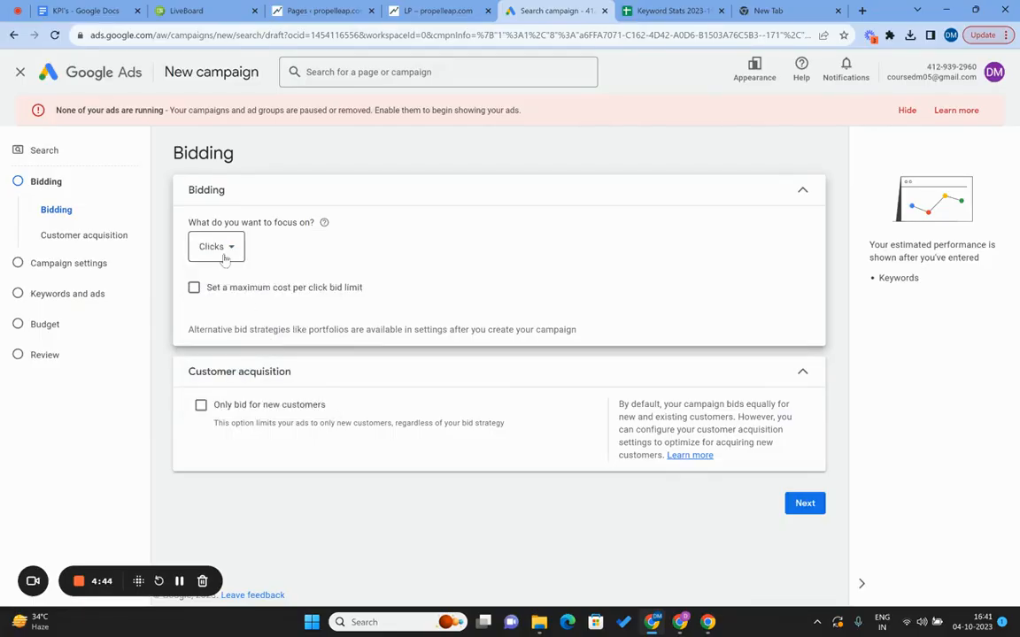
{"action": "left_click", "coordinate": [196, 296]}
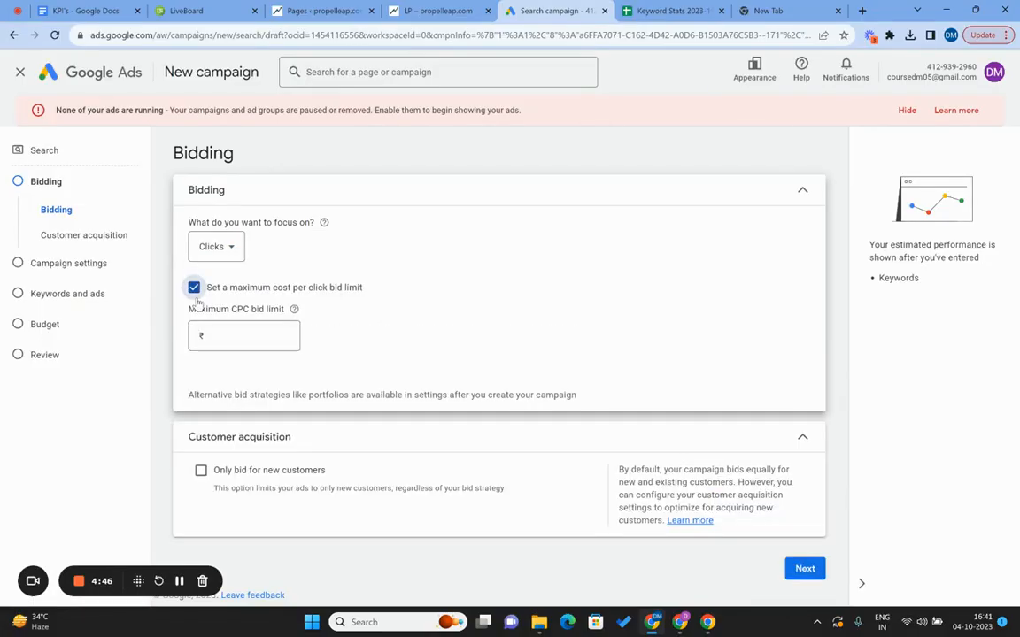
{"action": "left_click", "coordinate": [243, 335]}
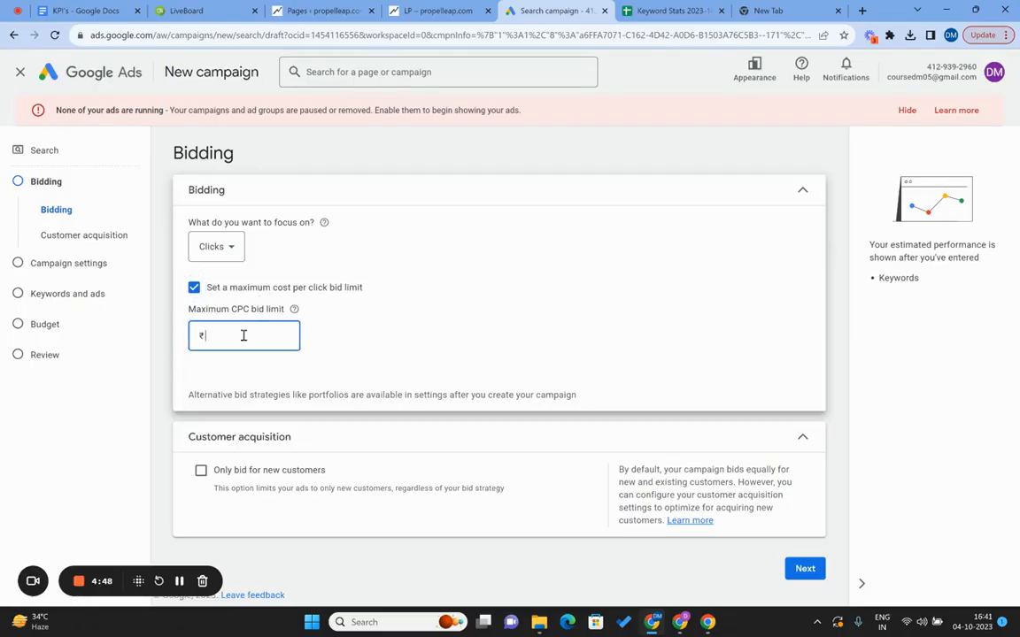
{"action": "type", "text": "22"}
{"action": "left_click", "coordinate": [160, 348]}
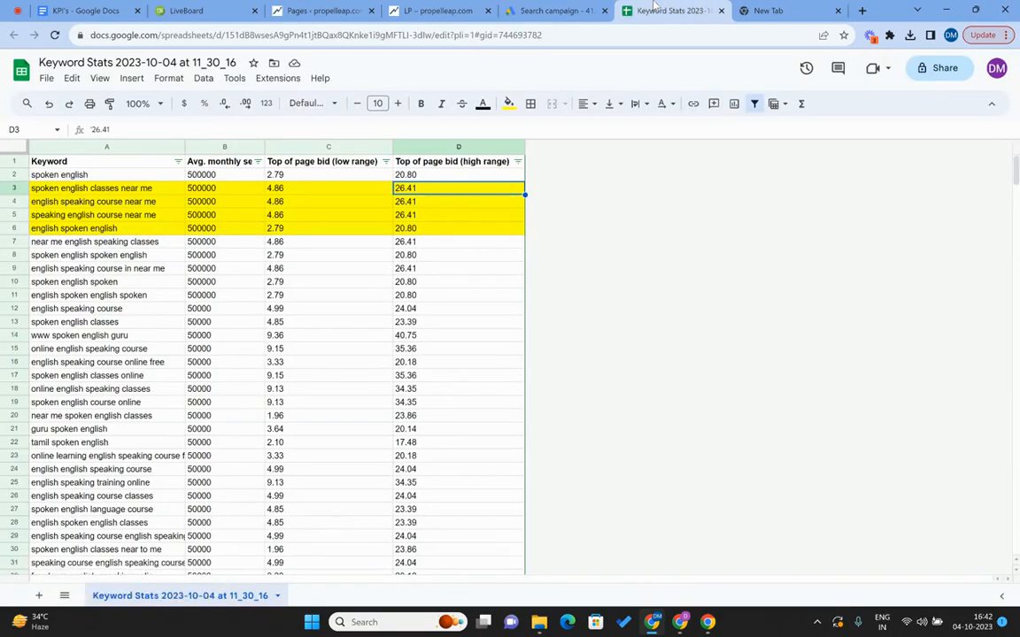
Switch to the keyword stats spreadsheet and check the low-range and high-range bids for "spoken english classes near me"
{"action": "left_click", "coordinate": [673, 11]}
{"action": "left_click", "coordinate": [53, 188]}
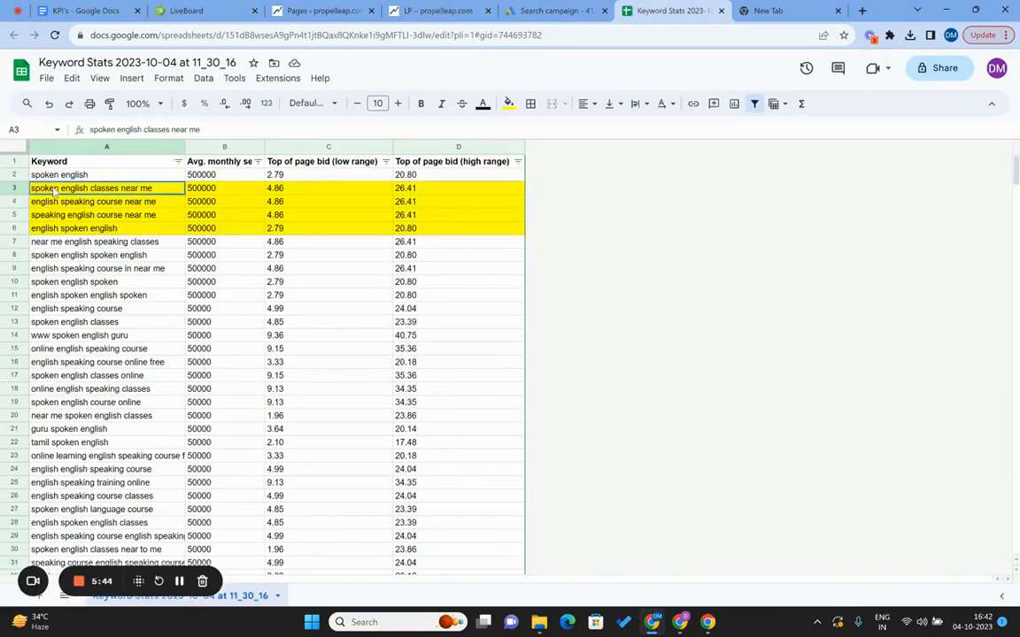
{"action": "key", "text": "Right"}
{"action": "key", "text": "Right"}
{"action": "key", "text": "Right"}
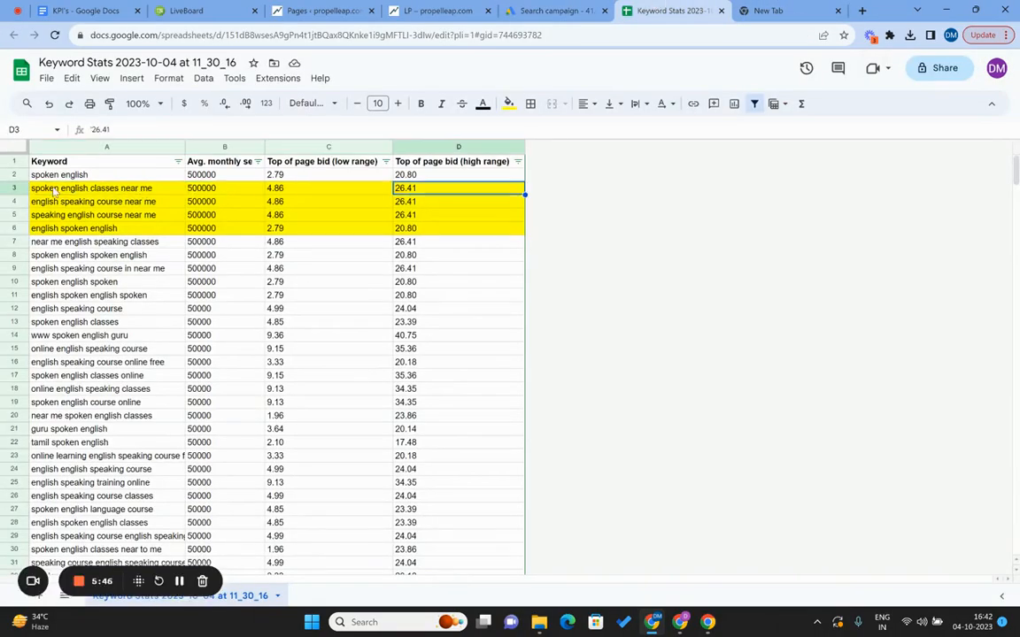
{"action": "key", "text": "Left"}
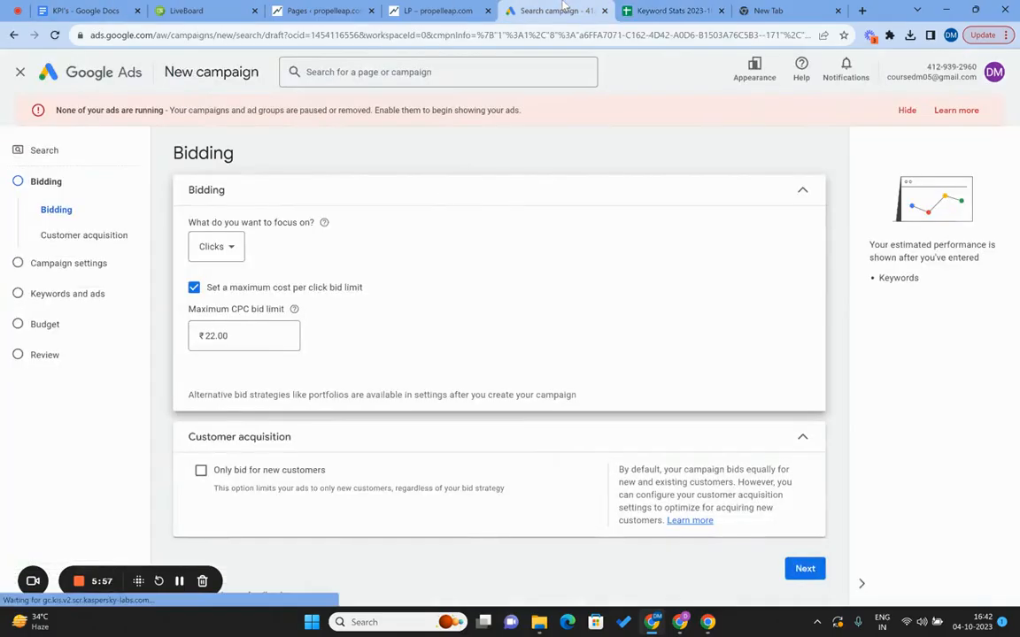
Return to Google Ads, proceed to the campaign settings, and exclude Google search partners and the Google Display Network
{"action": "left_click", "coordinate": [553, 11]}
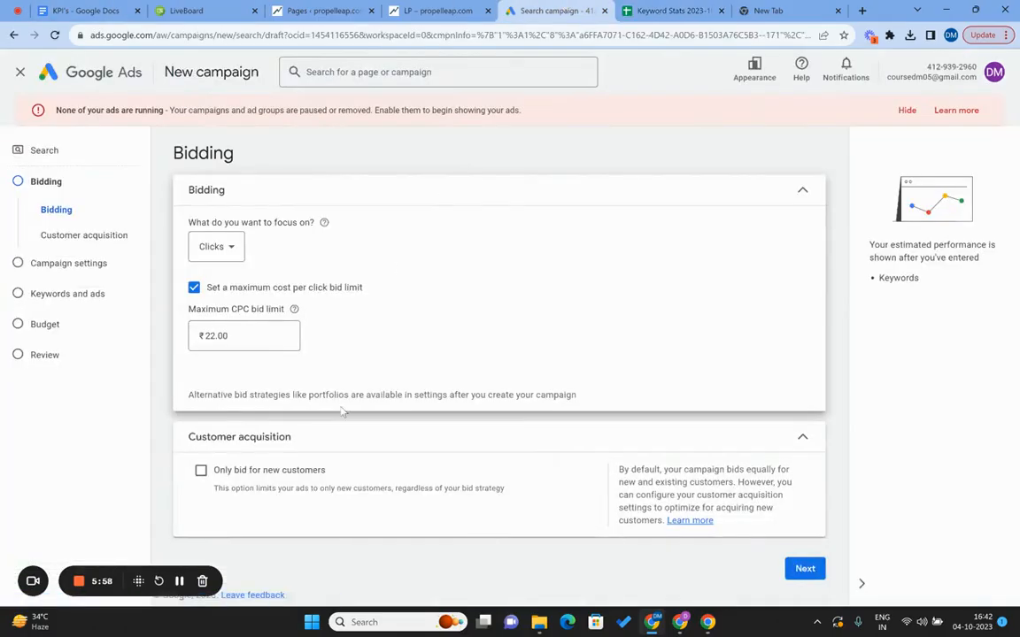
{"action": "left_click", "coordinate": [803, 569]}
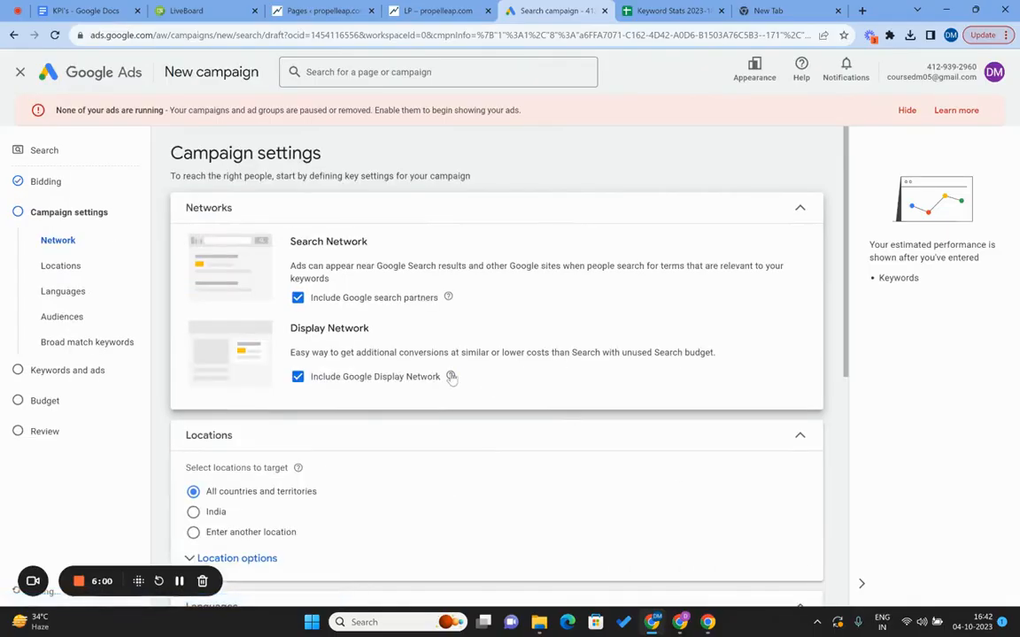
{"action": "left_click", "coordinate": [297, 298]}
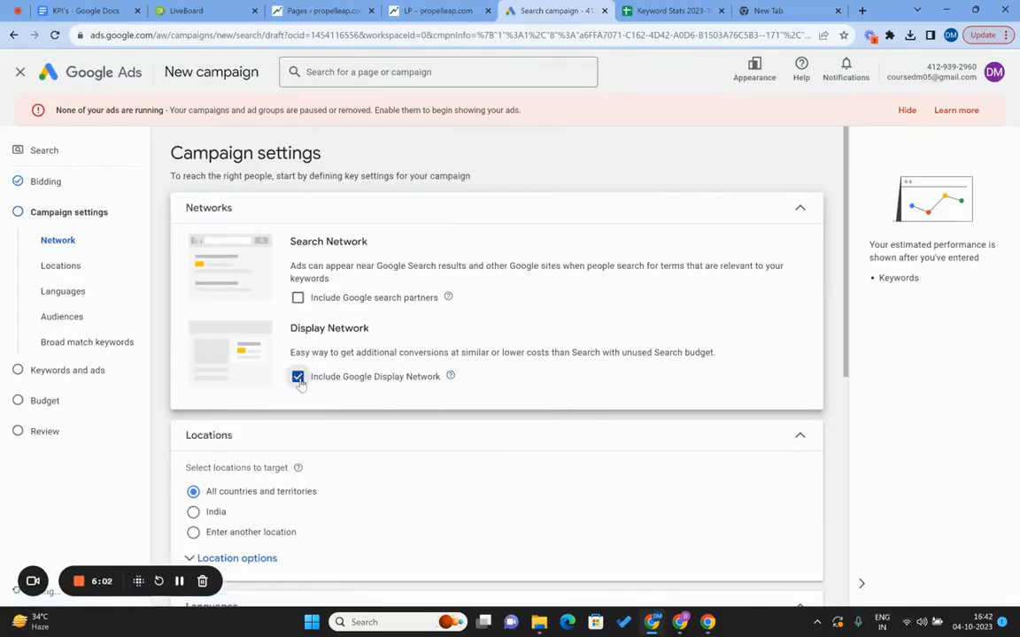
{"action": "left_click", "coordinate": [298, 377]}
Target India as the campaign location and remove English so the campaign covers all languages
{"action": "scroll", "coordinate": [299, 383], "scroll_direction": "down", "scroll_amount": 2}
{"action": "left_click", "coordinate": [193, 401]}
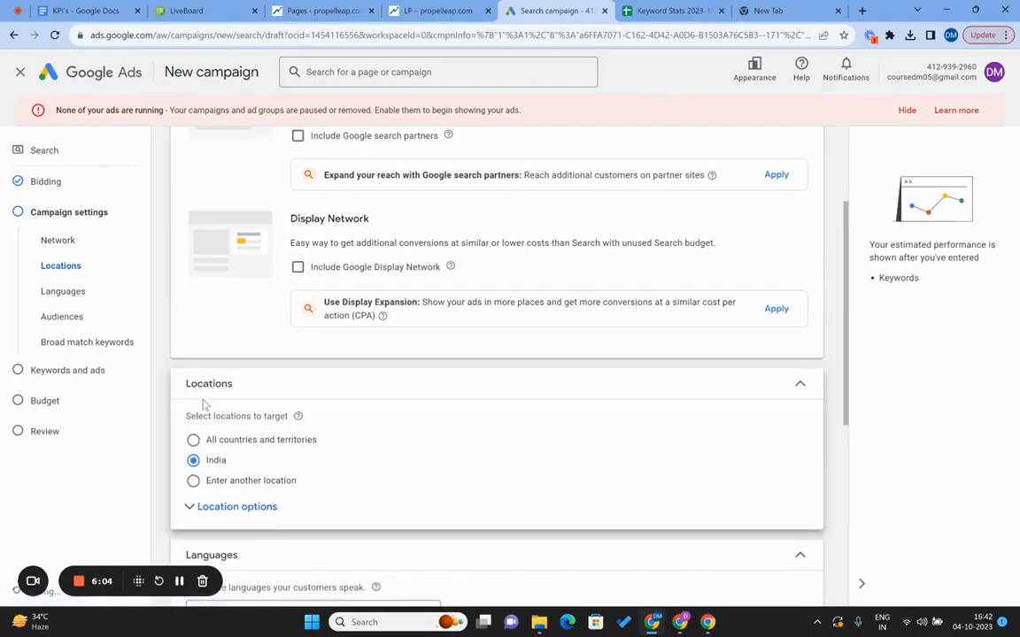
{"action": "scroll", "coordinate": [619, 294], "scroll_direction": "down", "scroll_amount": 2}
{"action": "left_click", "coordinate": [767, 276]}
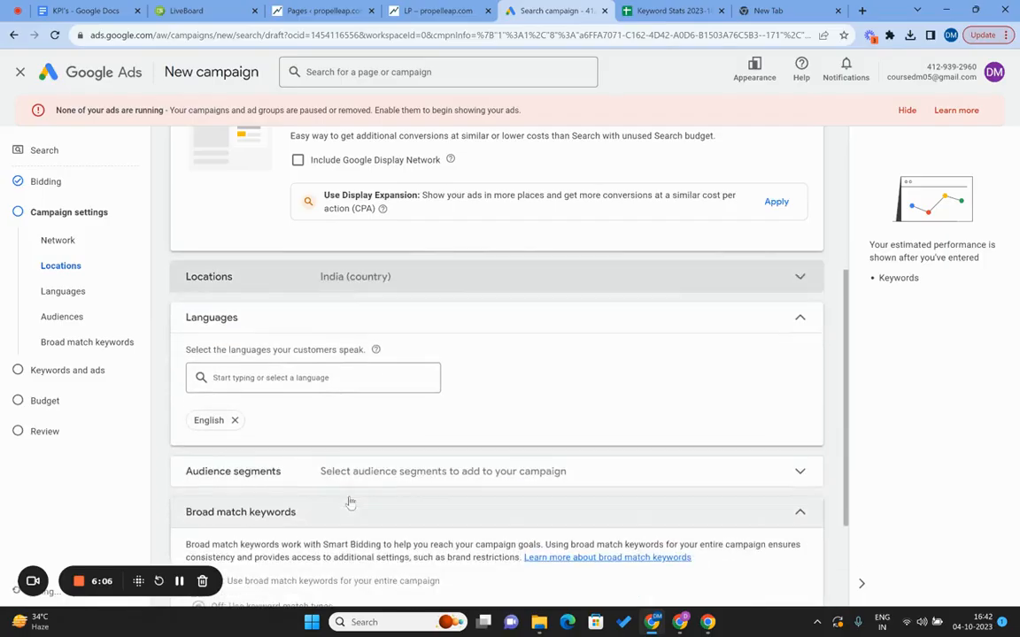
{"action": "scroll", "coordinate": [350, 503], "scroll_direction": "down", "scroll_amount": 2}
{"action": "left_click", "coordinate": [234, 319]}
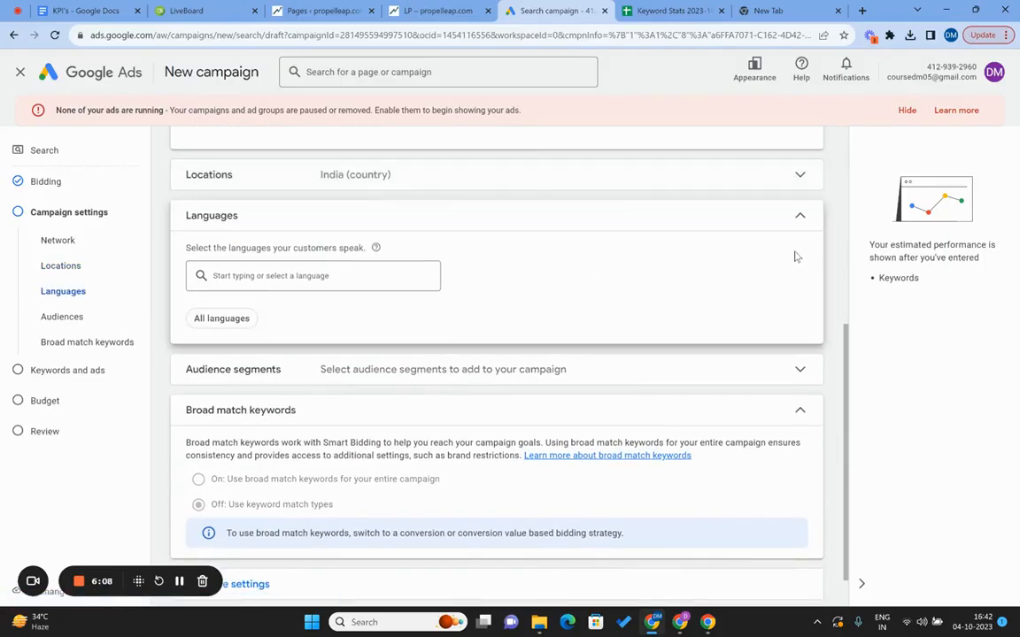
{"action": "left_click", "coordinate": [795, 217]}
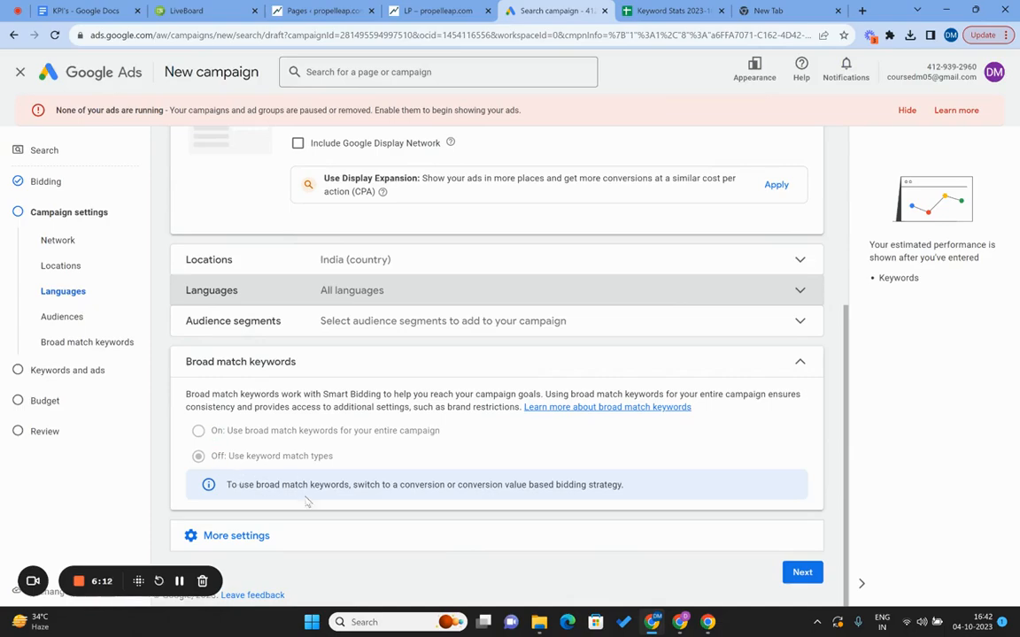
Set the campaign start date to Oct 26, 2023 and proceed to the keywords and ads stage
{"action": "left_click", "coordinate": [268, 528]}
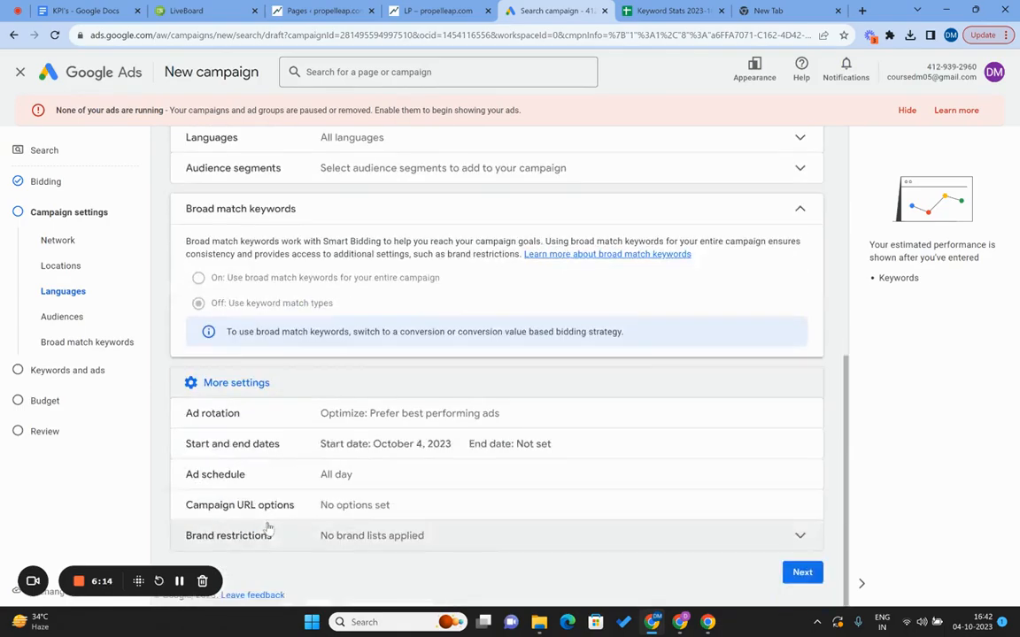
{"action": "left_click", "coordinate": [361, 447]}
{"action": "left_click", "coordinate": [266, 408]}
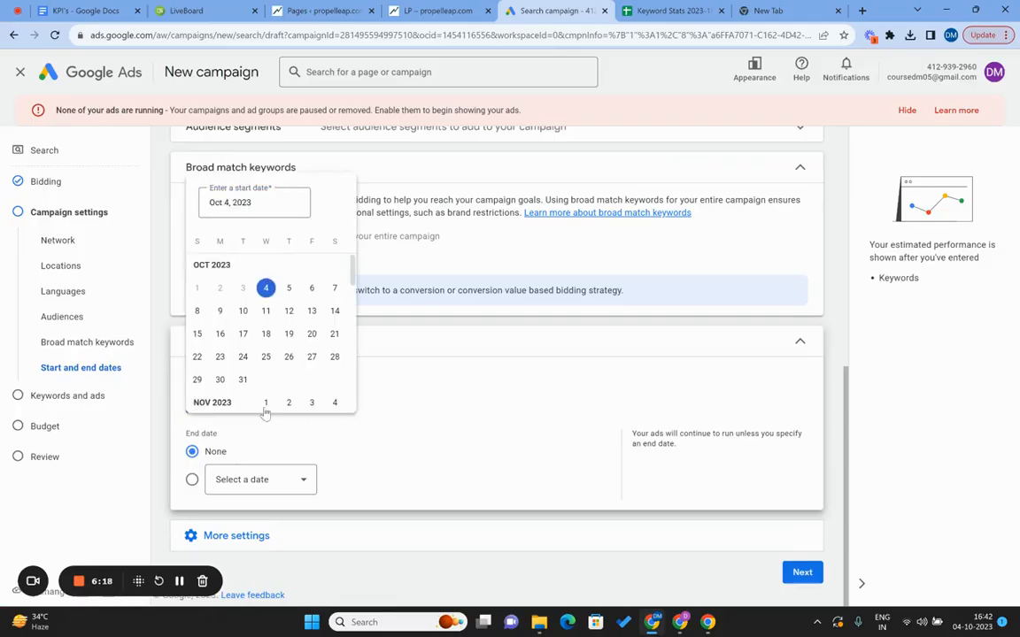
{"action": "left_click", "coordinate": [289, 357]}
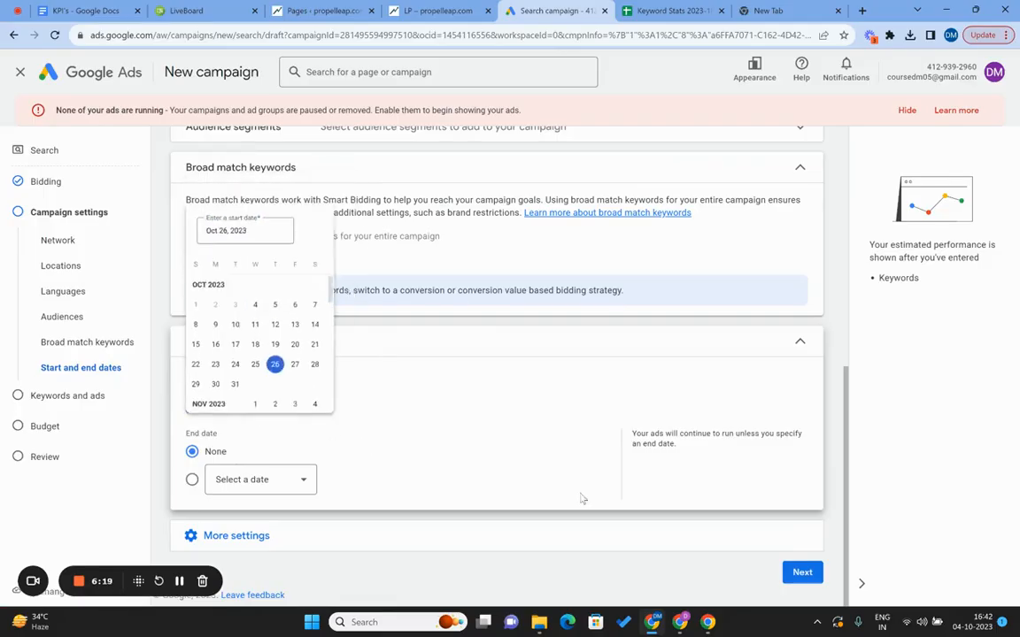
{"action": "left_click", "coordinate": [801, 574]}
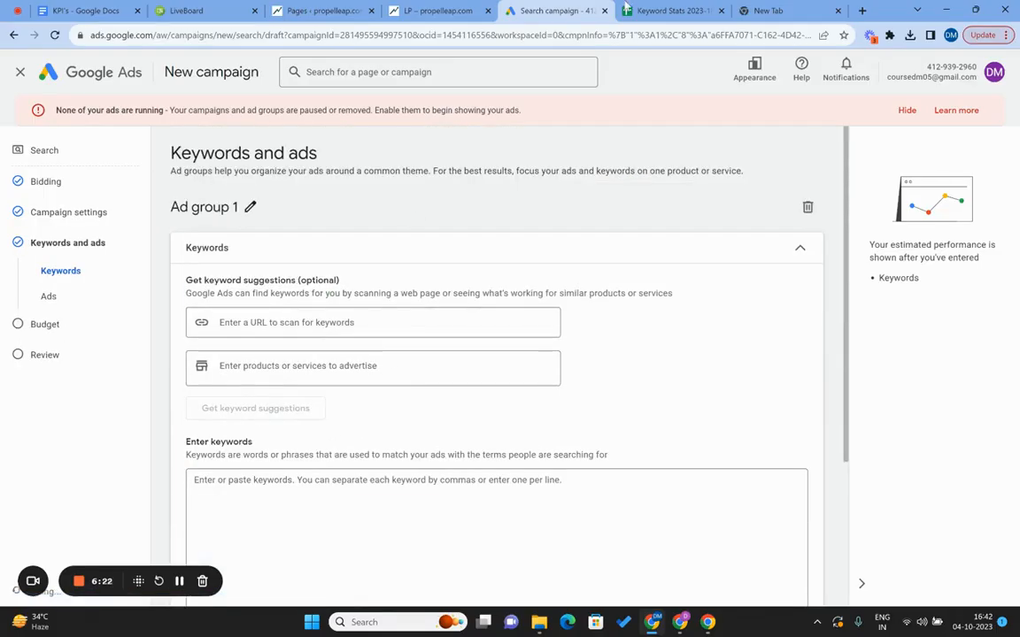
Copy the keyword "spoken english classes near me" from the spreadsheet and rename Ad group 1 in Google Ads with it
{"action": "left_click", "coordinate": [673, 10]}
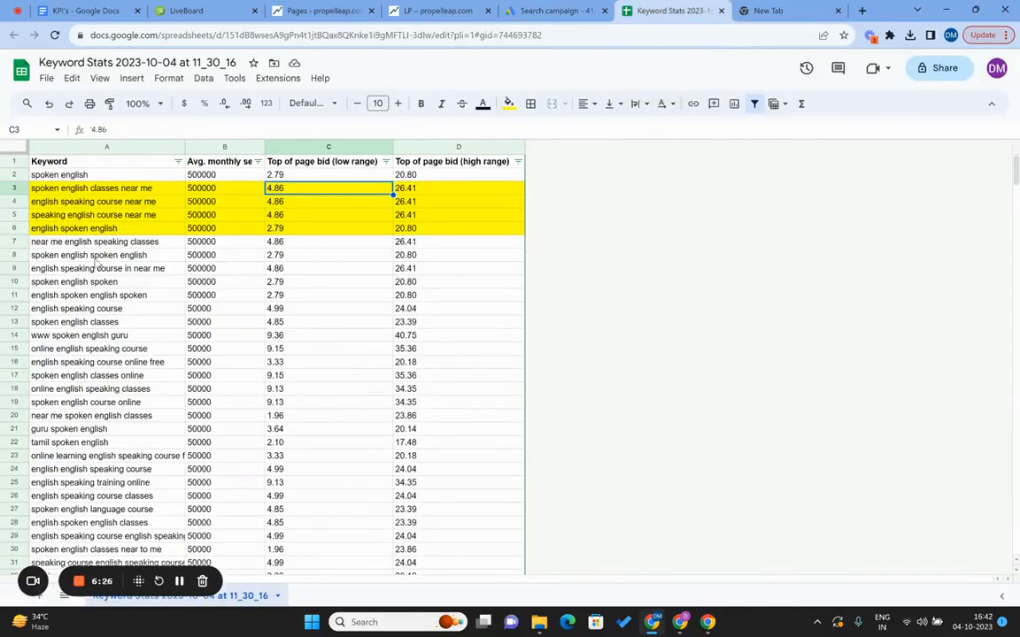
{"action": "left_click", "coordinate": [113, 190]}
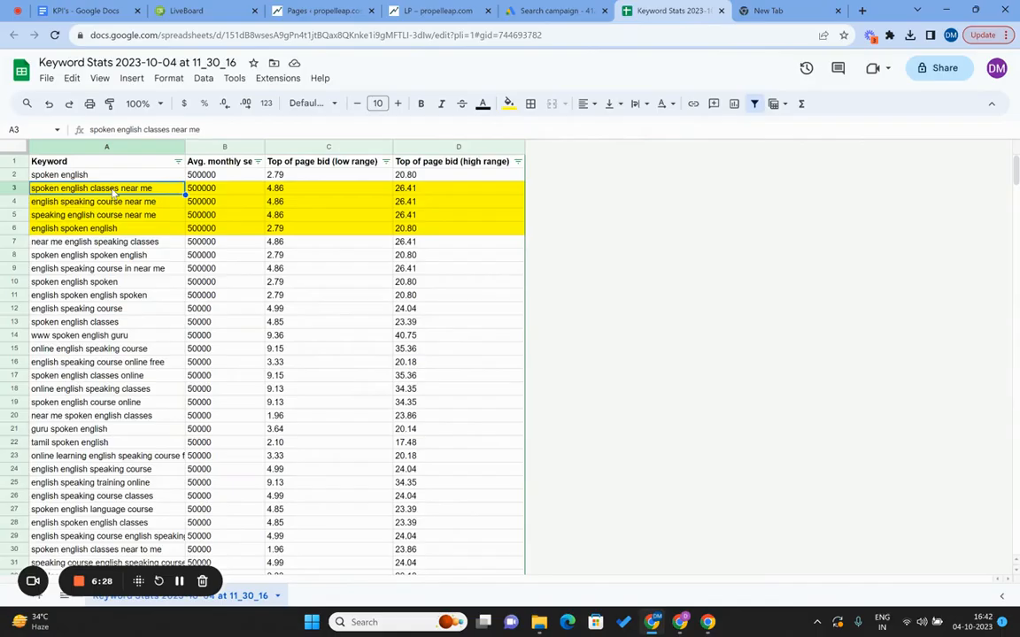
{"action": "left_click", "coordinate": [553, 10]}
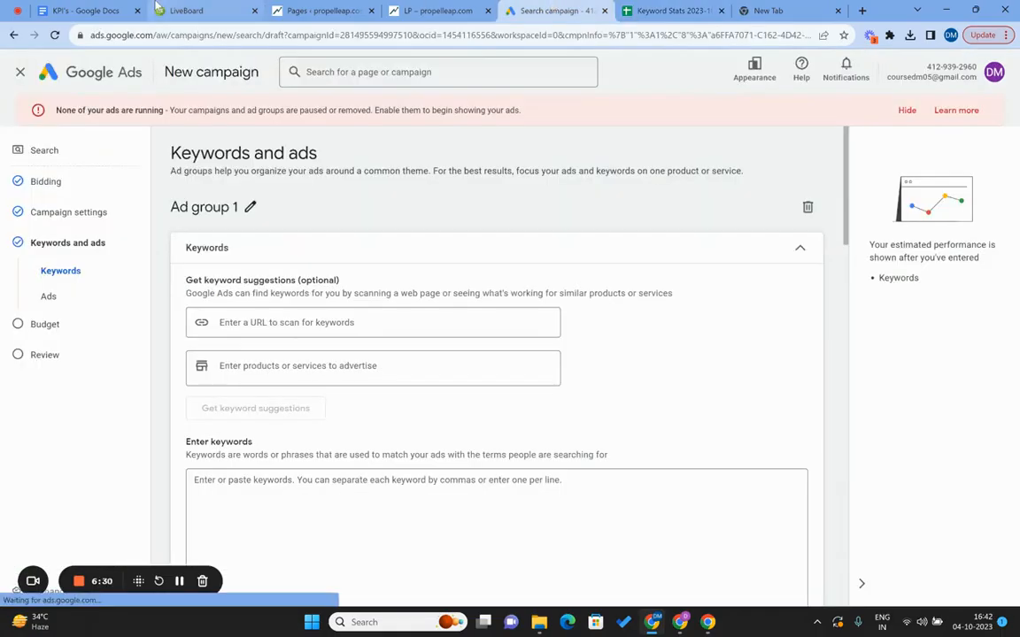
{"action": "left_click", "coordinate": [251, 206]}
{"action": "key", "text": "ctrl+a"}
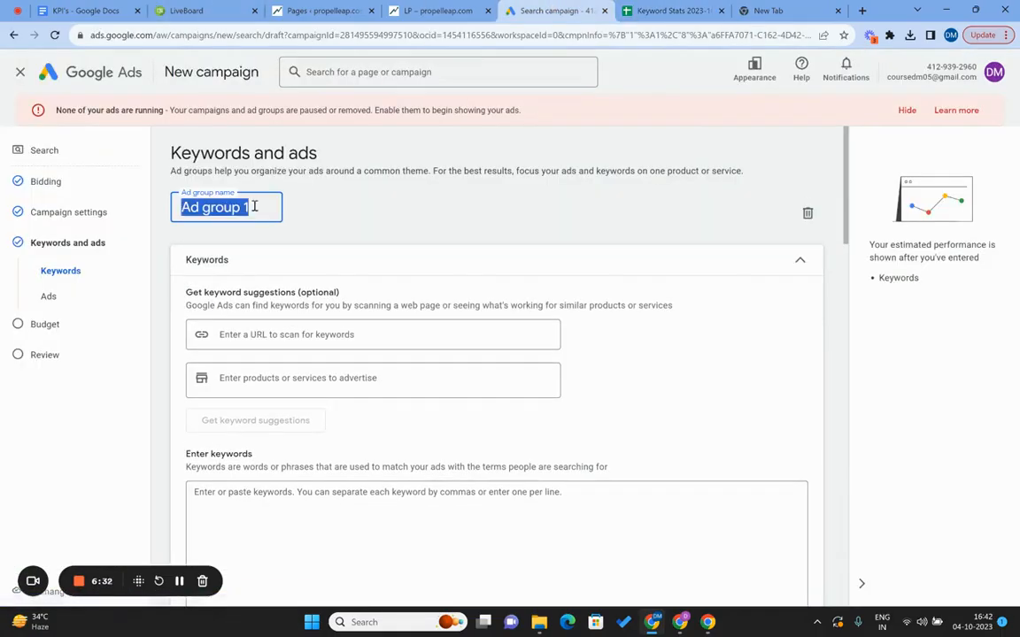
{"action": "key", "text": "ctrl+v"}
{"action": "key", "text": "Return"}
Add "spoken english classes near me" as a keyword for the ad group
{"action": "scroll", "coordinate": [154, 284], "scroll_direction": "down", "scroll_amount": 3}
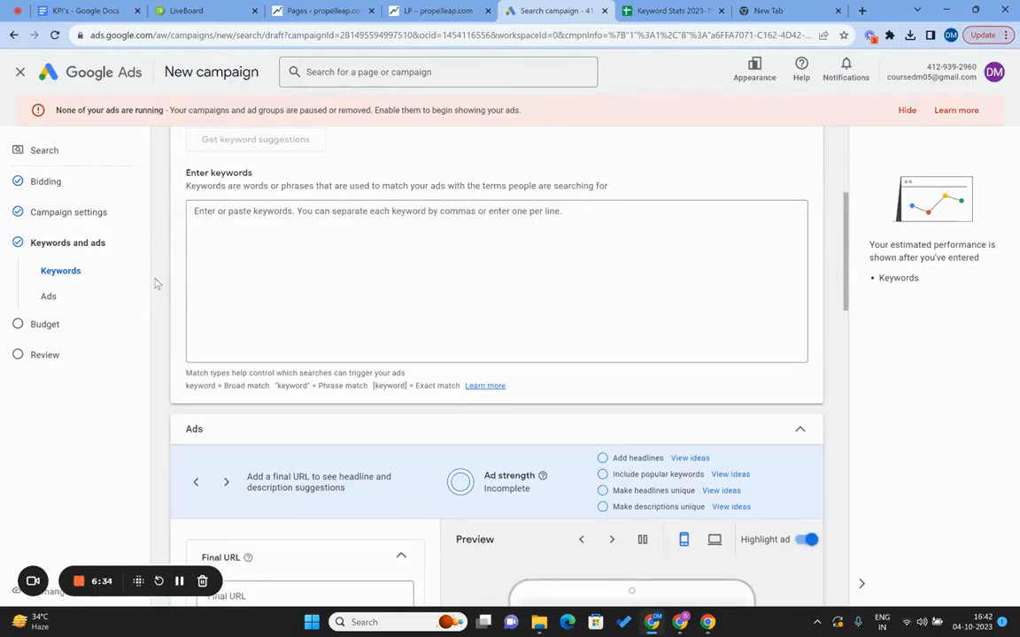
{"action": "left_click", "coordinate": [244, 345]}
{"action": "type", "text": "spoken english classes near me"}
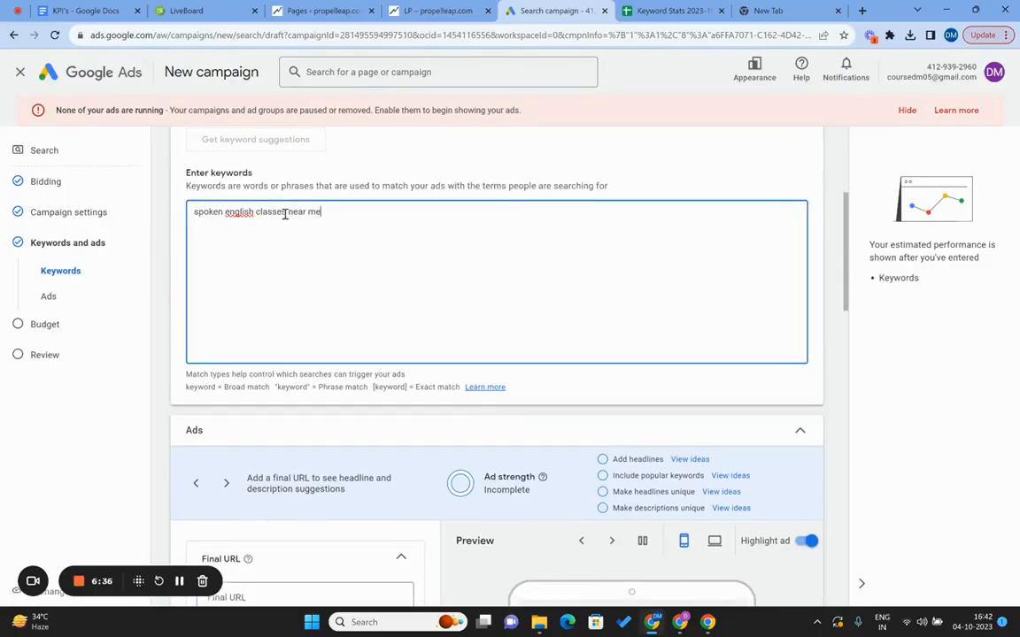
Shorten the ad group's keyword and make it exact match, as [spoken english classes]
{"action": "left_click_drag", "start_coordinate": [287, 215], "coordinate": [417, 223]}
{"action": "key", "text": "BackSpace"}
{"action": "type", "text": "["}
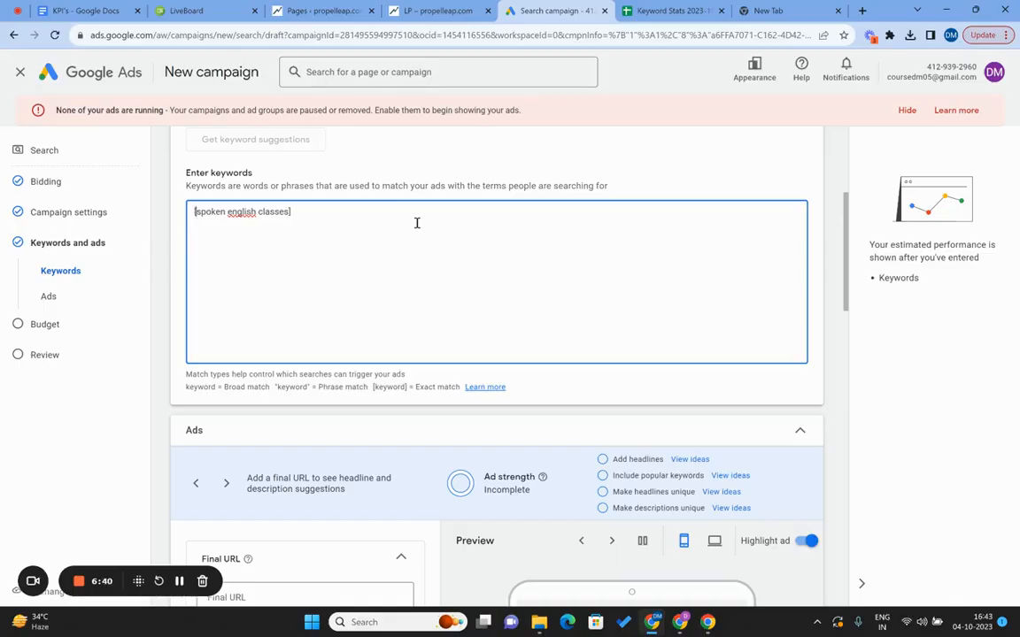
{"action": "scroll", "coordinate": [156, 404], "scroll_direction": "down", "scroll_amount": 5}
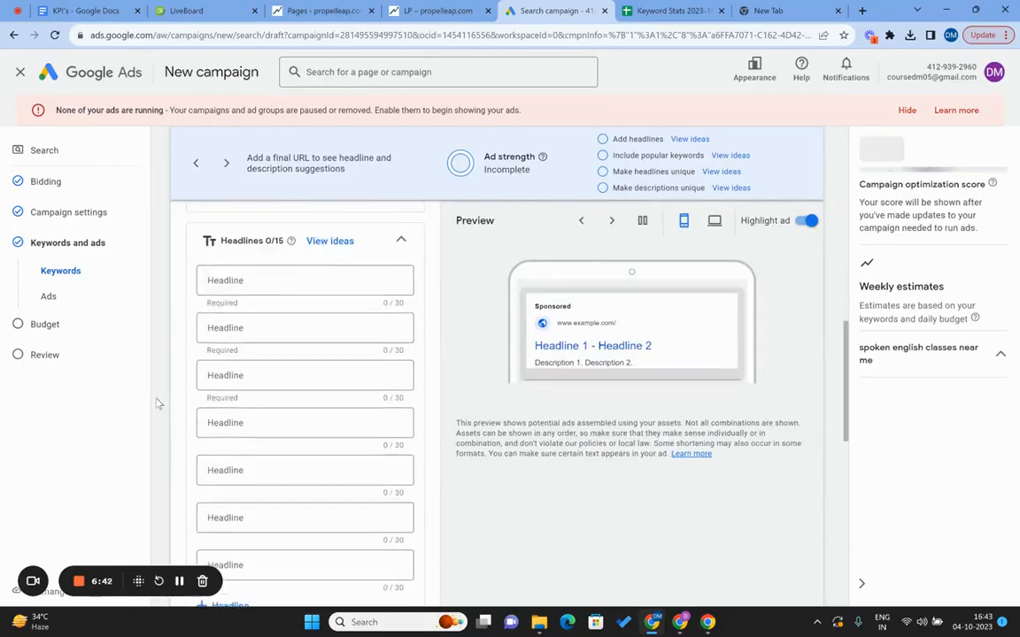
{"action": "scroll", "coordinate": [156, 403], "scroll_direction": "down", "scroll_amount": 1}
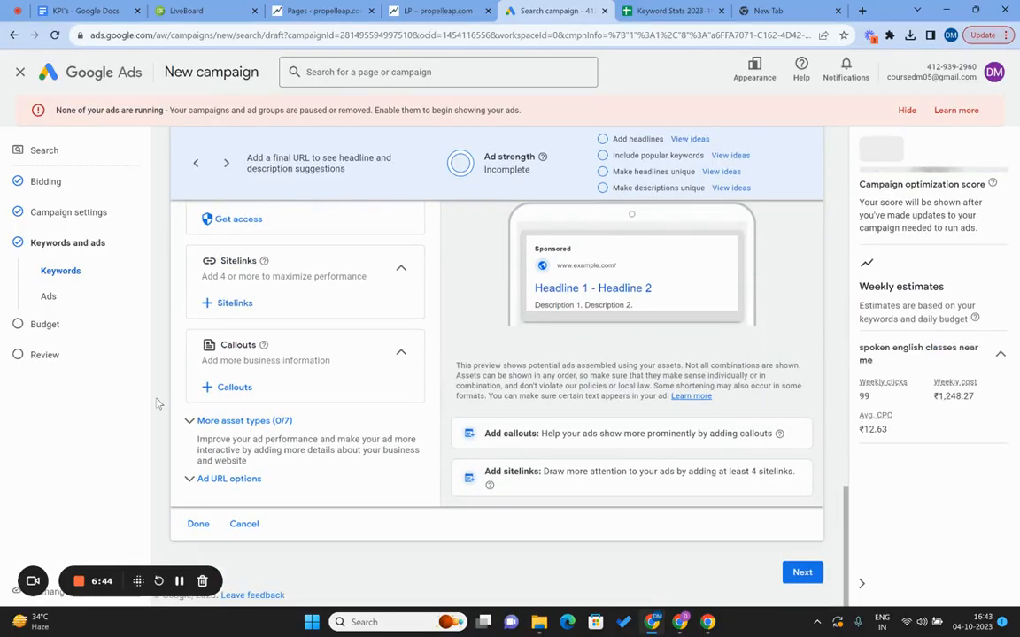
{"action": "scroll", "coordinate": [156, 403], "scroll_direction": "up", "scroll_amount": 1}
{"action": "scroll", "coordinate": [157, 404], "scroll_direction": "up", "scroll_amount": 1}
{"action": "scroll", "coordinate": [157, 403], "scroll_direction": "down", "scroll_amount": 2}
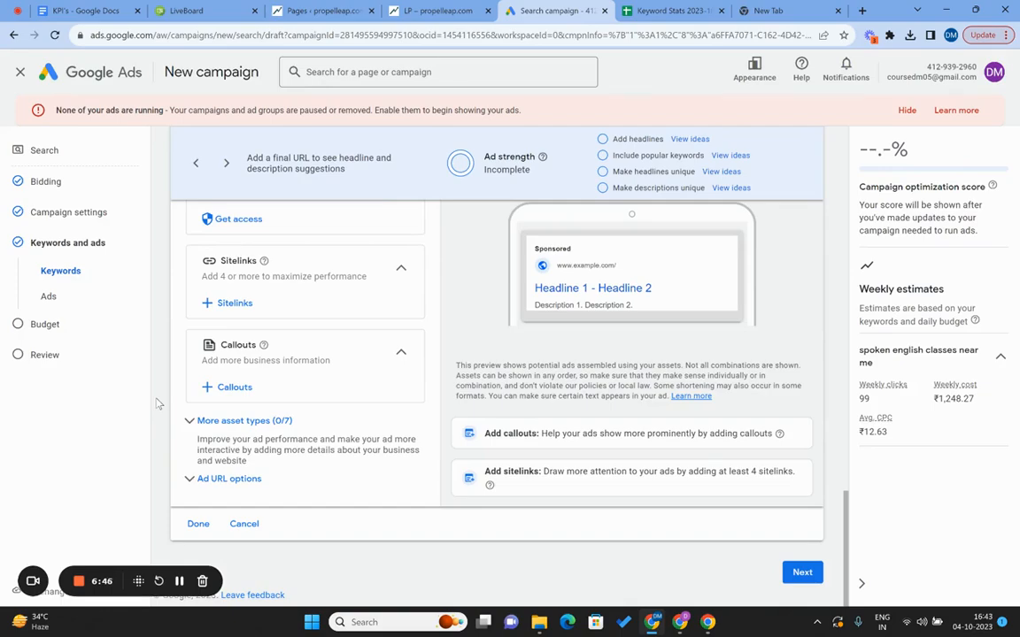
{"action": "scroll", "coordinate": [157, 404], "scroll_direction": "up", "scroll_amount": 10}
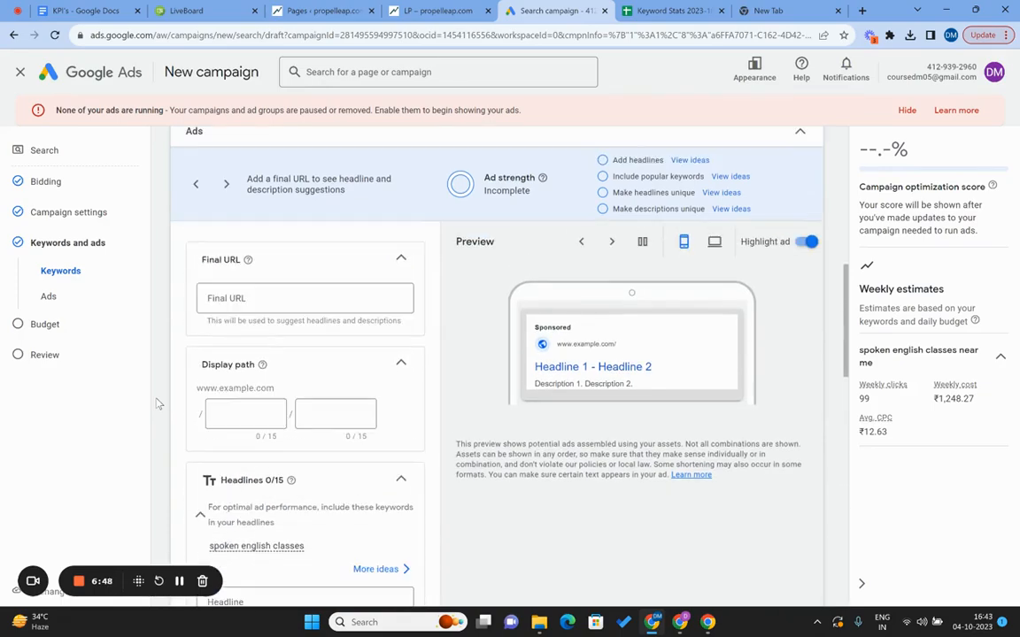
{"action": "left_click", "coordinate": [255, 294]}
{"action": "left_click", "coordinate": [433, 11]}
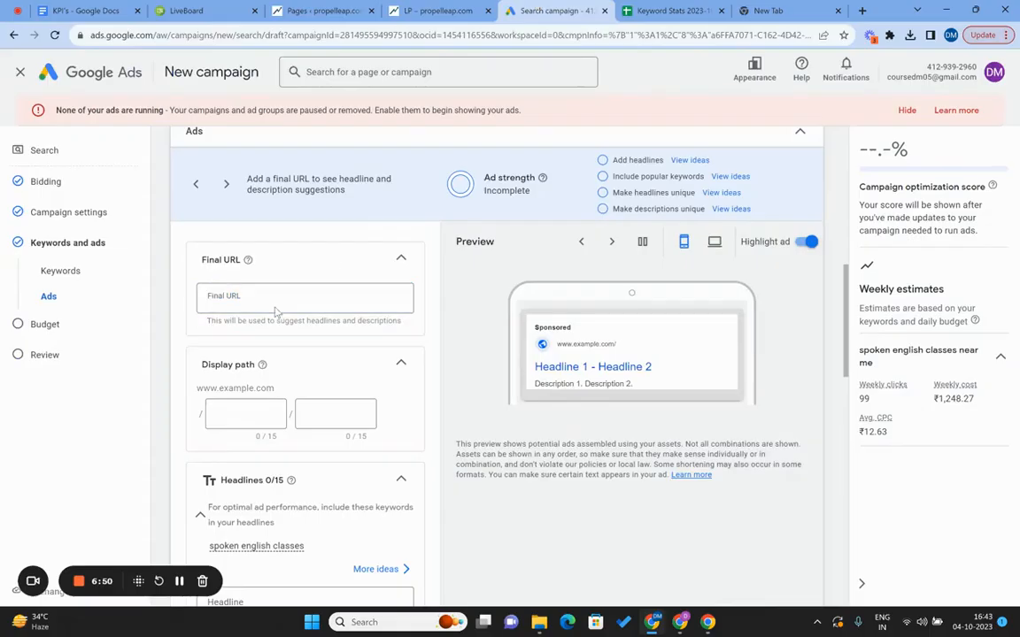
{"action": "type", "text": "https://propelleap.com/lp/"}
Set the ad's display path to "spoken" and "english"
{"action": "left_click", "coordinate": [246, 409]}
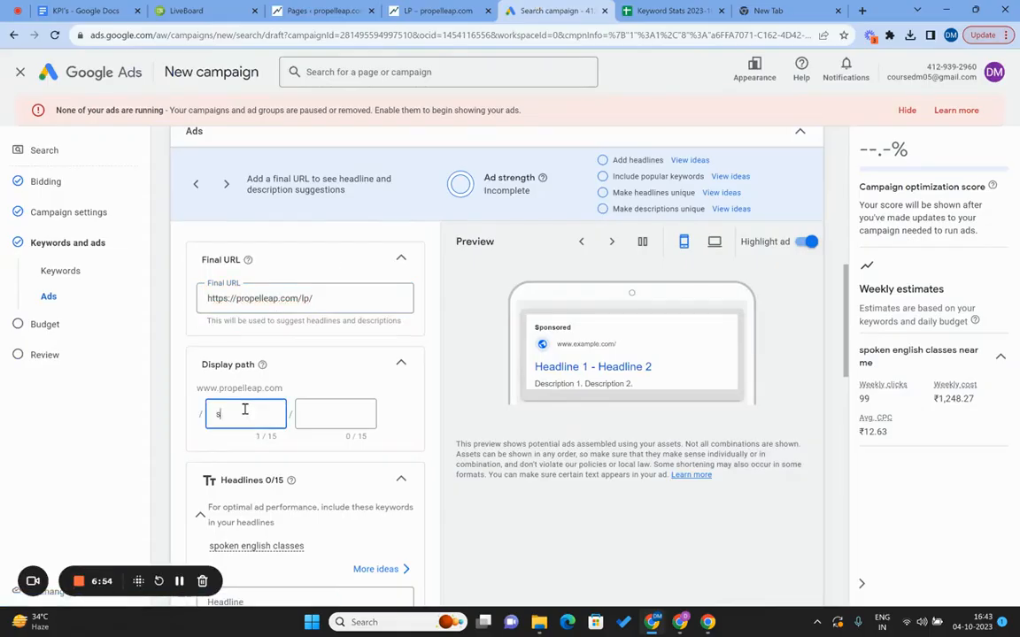
{"action": "type", "text": "spoken"}
{"action": "key", "text": "Tab"}
{"action": "type", "text": "engl"}
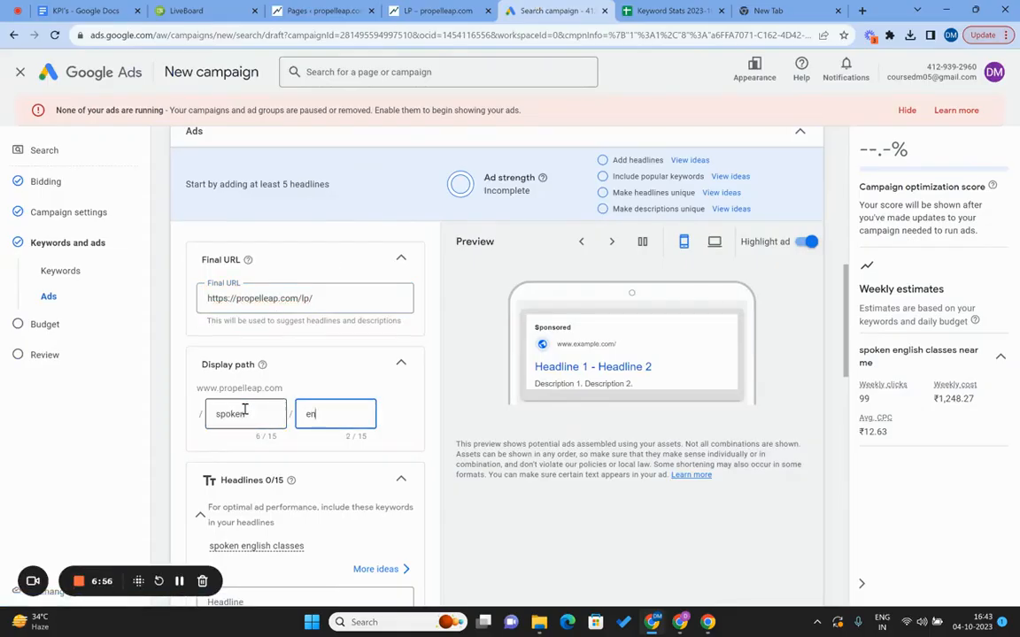
Check the headline suggestions with top keywords and enter "Spoken english classes" as the ad's first headline
{"action": "scroll", "coordinate": [246, 409], "scroll_direction": "down", "scroll_amount": 4}
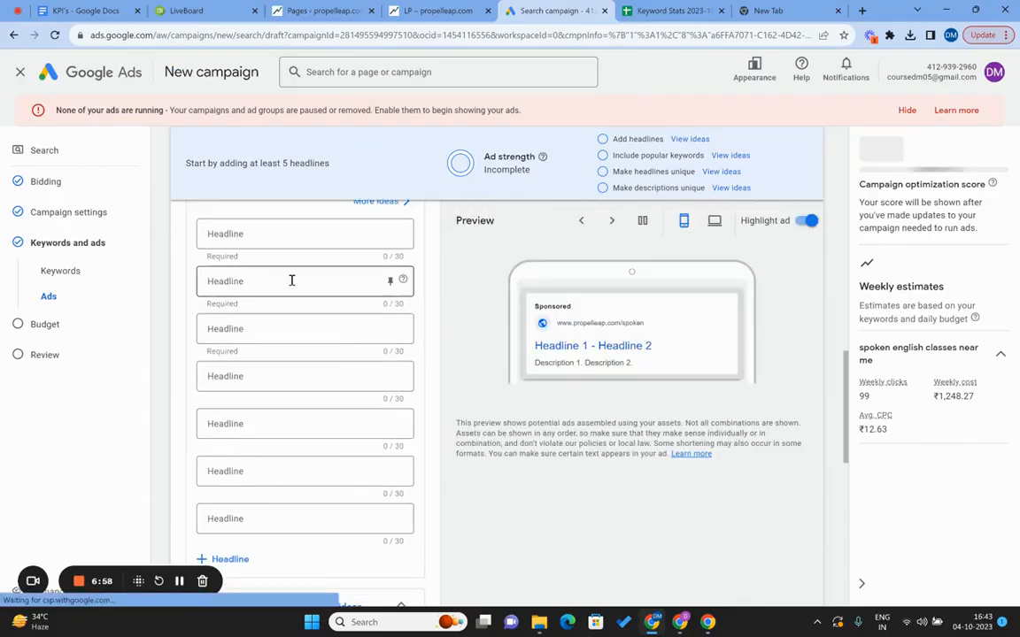
{"action": "scroll", "coordinate": [291, 280], "scroll_direction": "up", "scroll_amount": 3}
{"action": "left_click", "coordinate": [254, 482]}
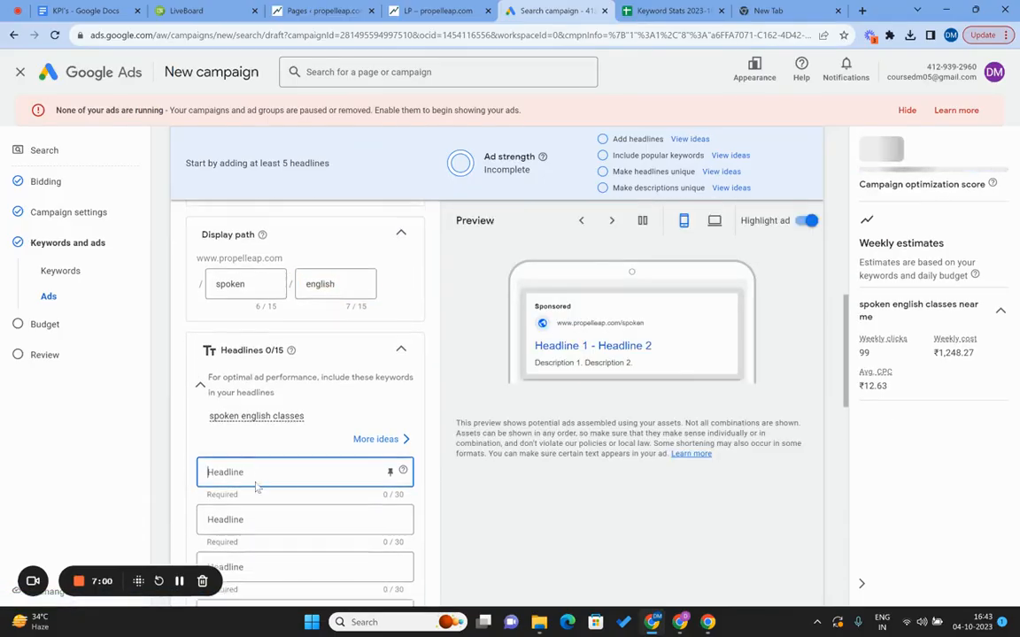
{"action": "scroll", "coordinate": [279, 389], "scroll_direction": "down", "scroll_amount": 1}
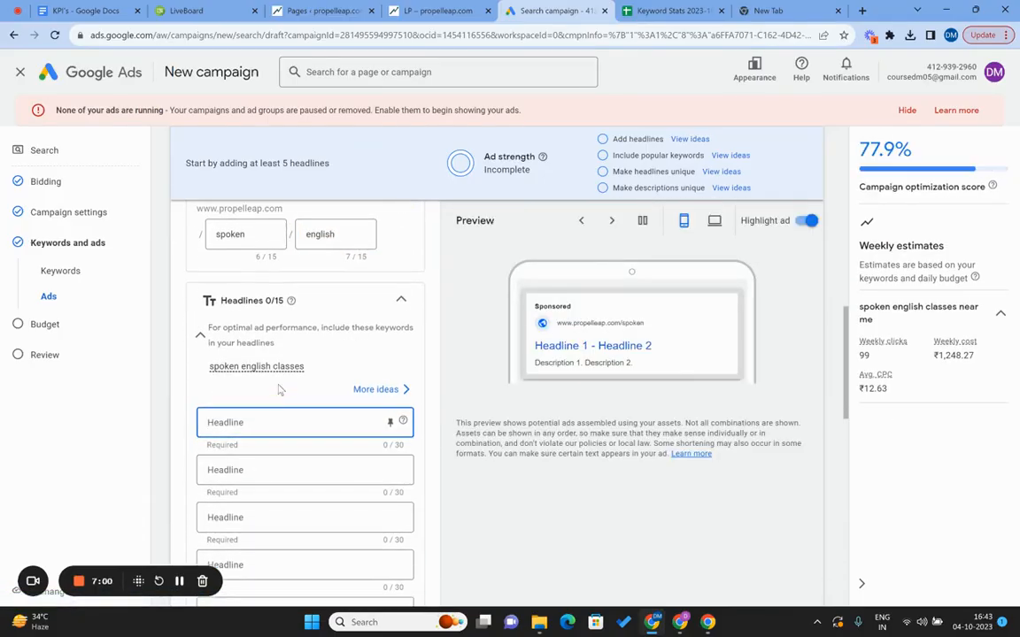
{"action": "left_click", "coordinate": [381, 390]}
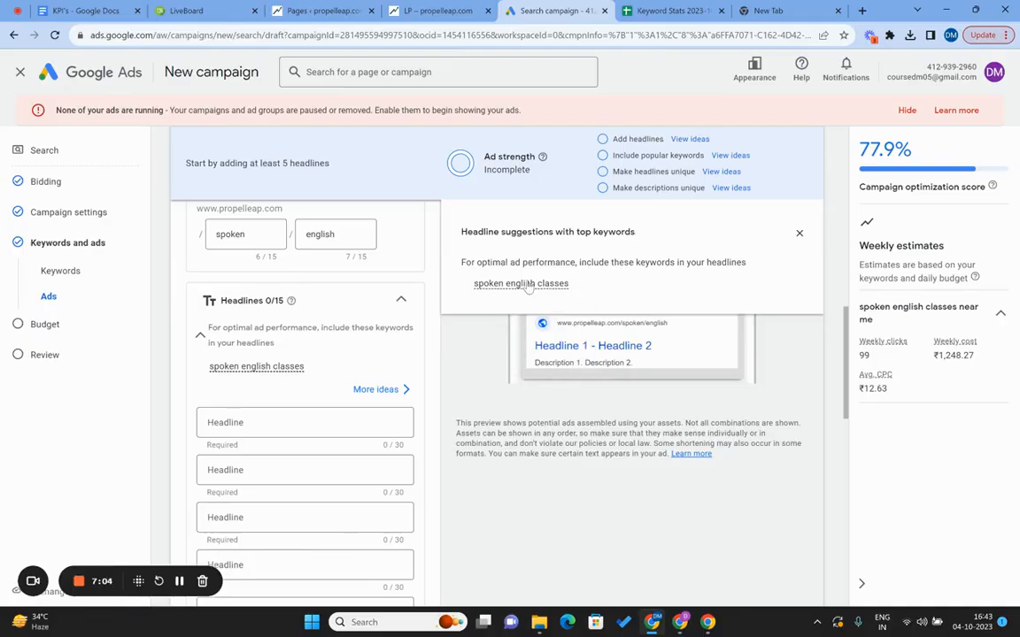
{"action": "left_click", "coordinate": [274, 421]}
{"action": "type", "text": "S"}
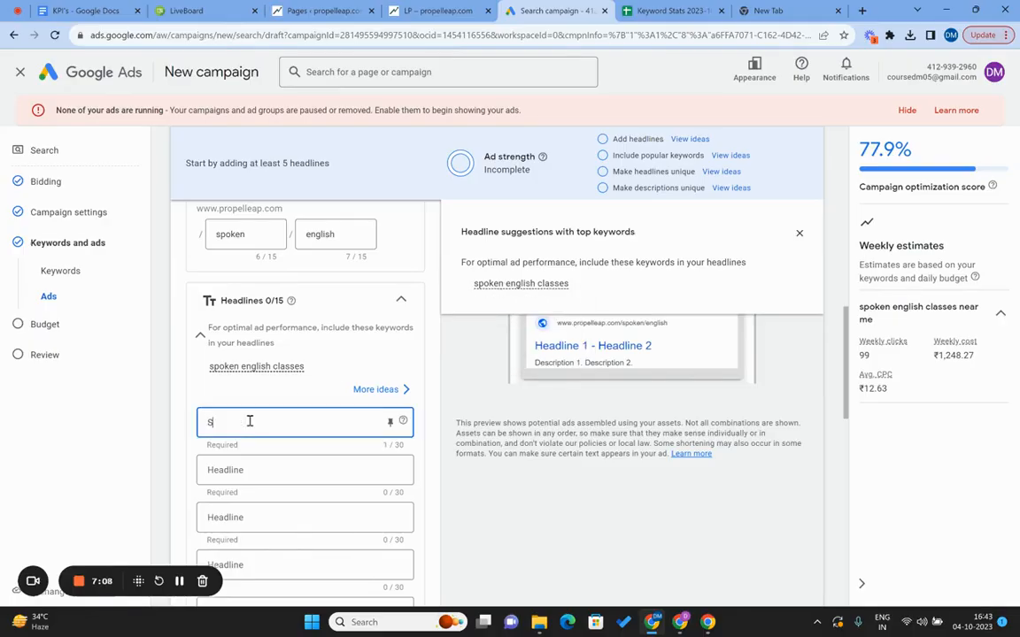
{"action": "type", "text": "pok"}
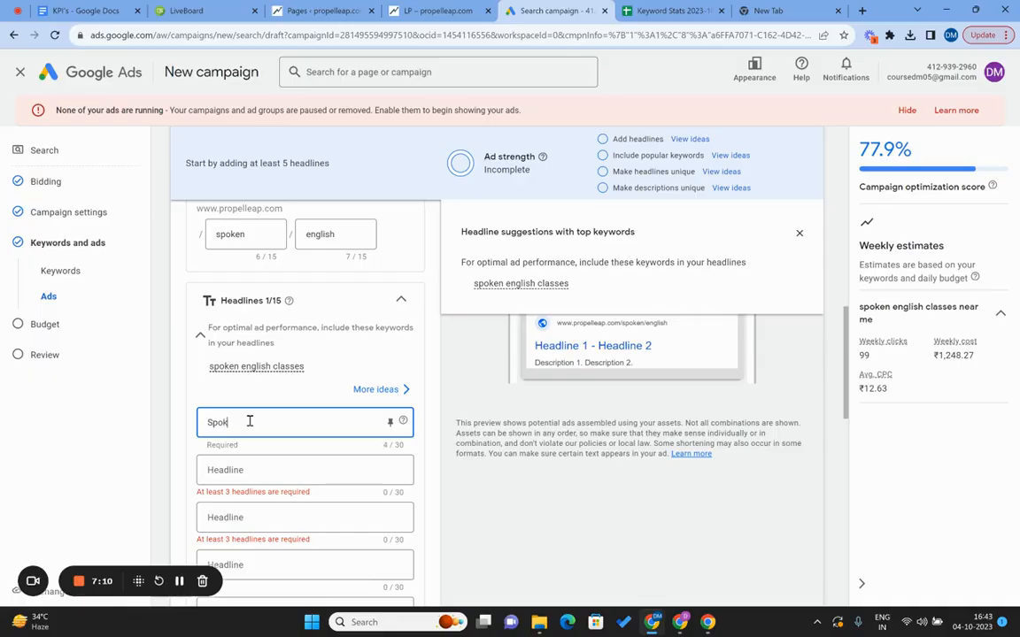
{"action": "type", "text": "en english classes"}
Enter "Online spoken english classes" and "Speak fluent english" as the ad's second and third headlines
{"action": "left_click", "coordinate": [250, 466]}
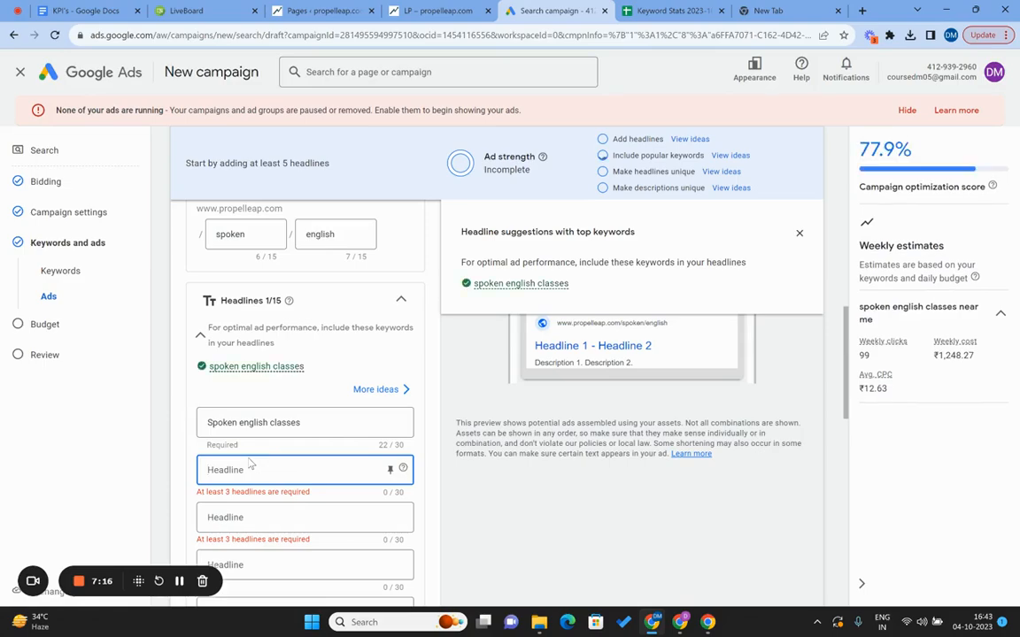
{"action": "type", "text": "Online spoken "}
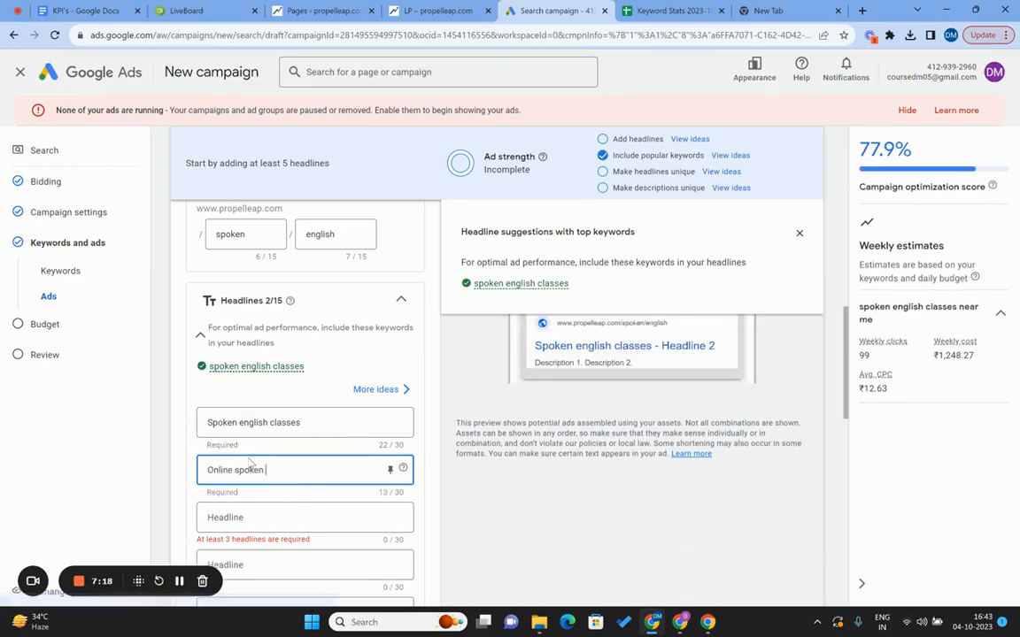
{"action": "type", "text": "english class"}
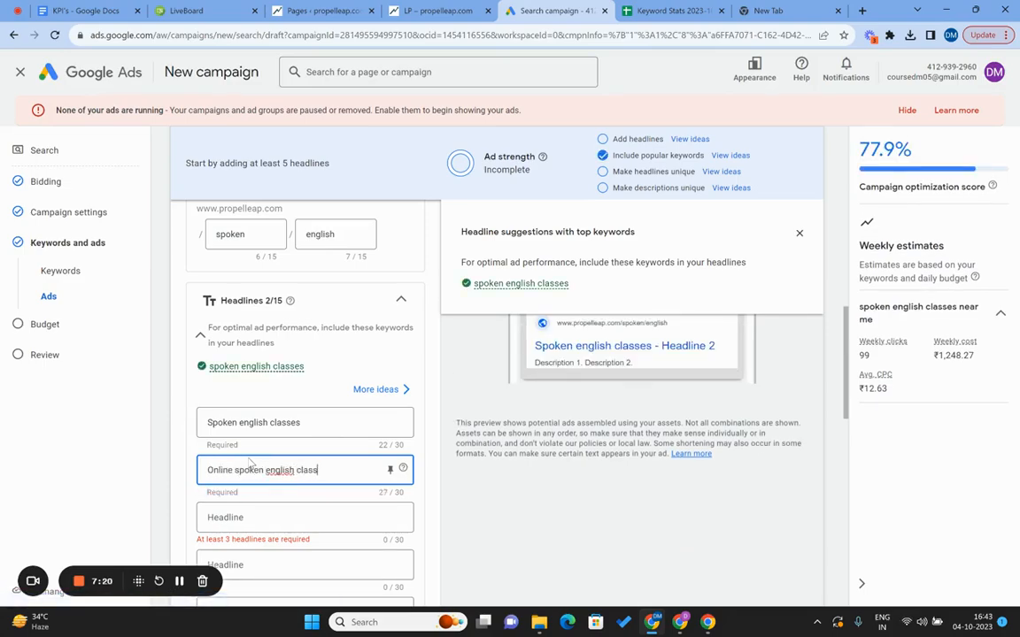
{"action": "type", "text": "es"}
{"action": "scroll", "coordinate": [250, 462], "scroll_direction": "down", "scroll_amount": 2}
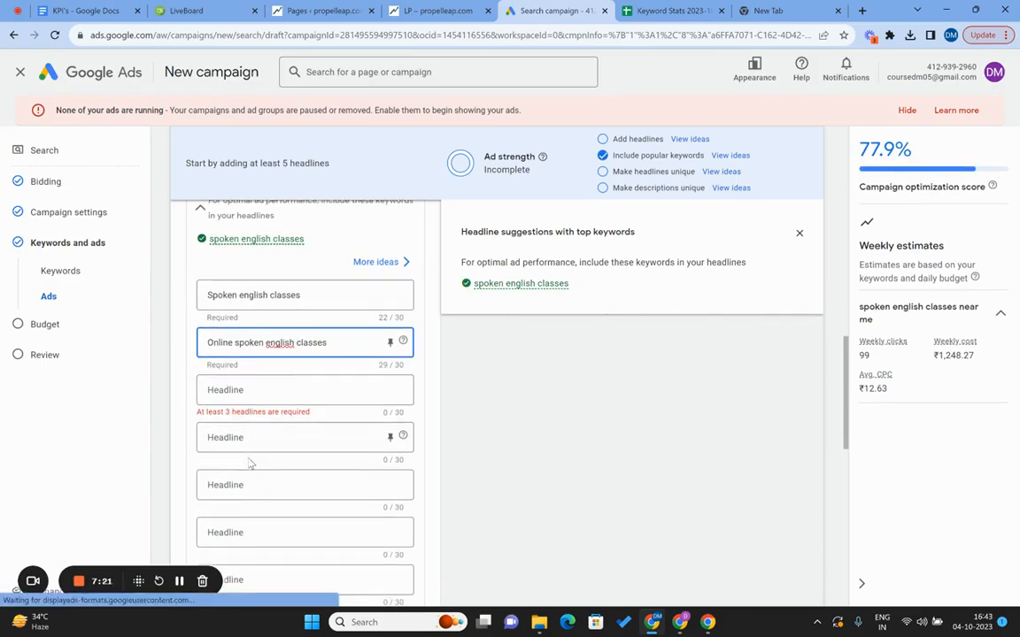
{"action": "left_click", "coordinate": [240, 388]}
{"action": "type", "text": "Speak e"}
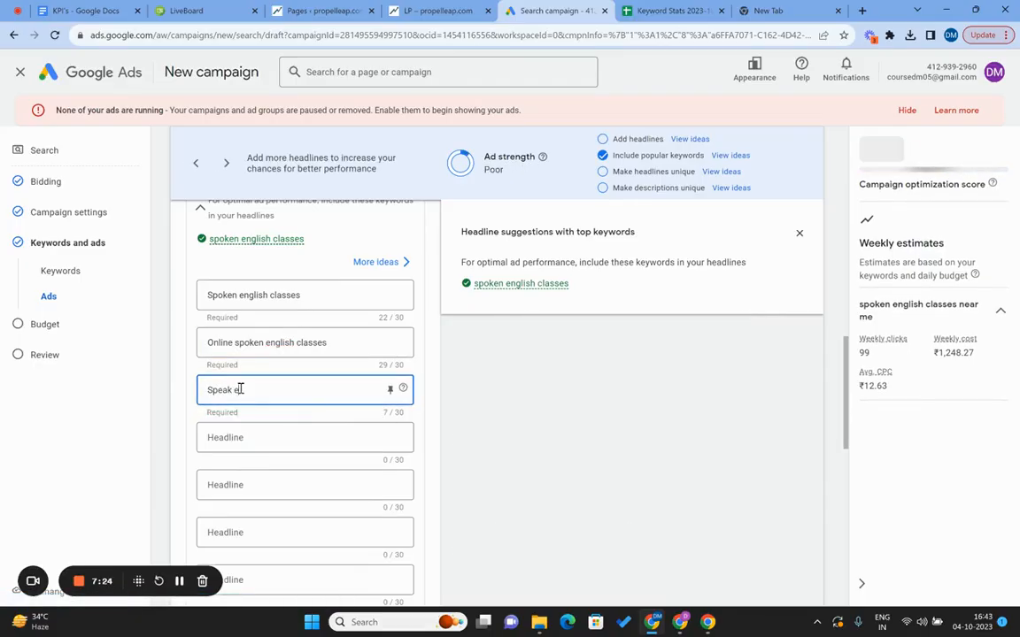
{"action": "type", "text": "luent english"}
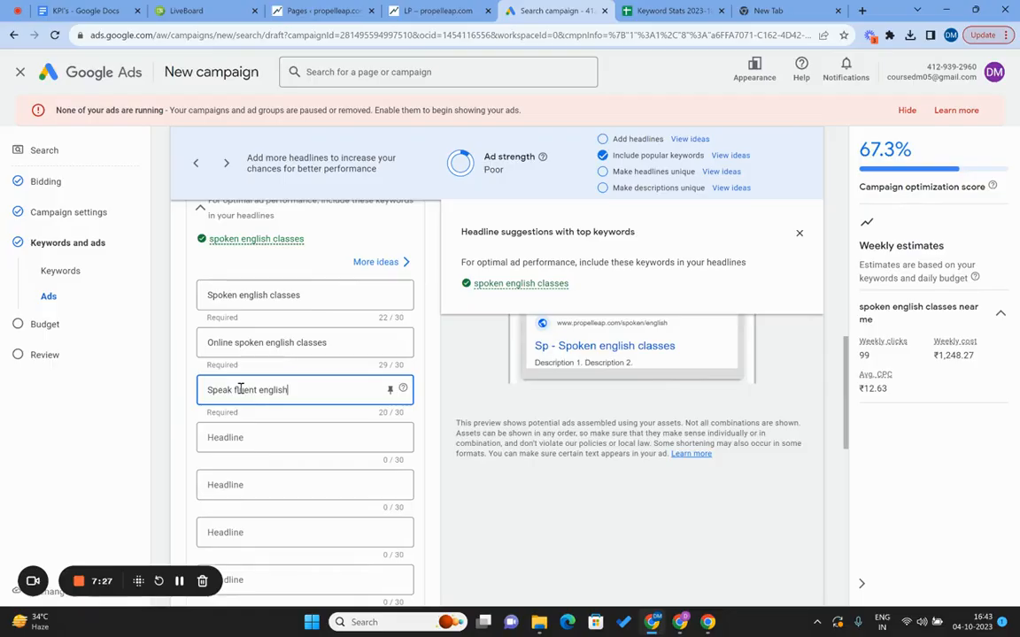
{"action": "scroll", "coordinate": [239, 389], "scroll_direction": "down", "scroll_amount": 1}
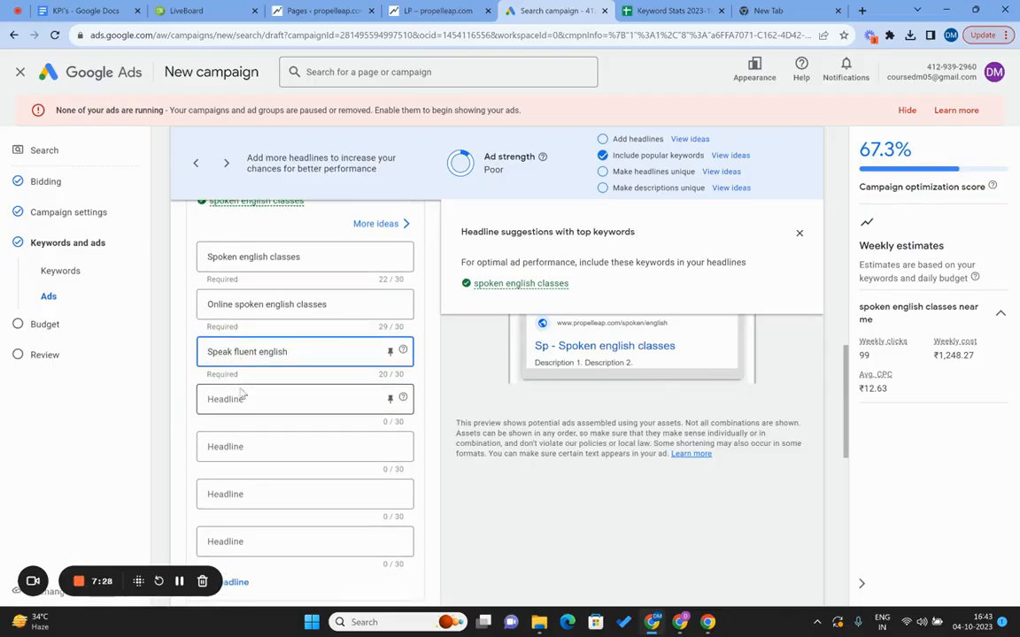
{"action": "left_click", "coordinate": [188, 414]}
Enter "Want to speak english fluently & confidently? Book a free demo class." as the ad's first description
{"action": "scroll", "coordinate": [188, 415], "scroll_direction": "down", "scroll_amount": 3}
{"action": "scroll", "coordinate": [188, 414], "scroll_direction": "down", "scroll_amount": 1}
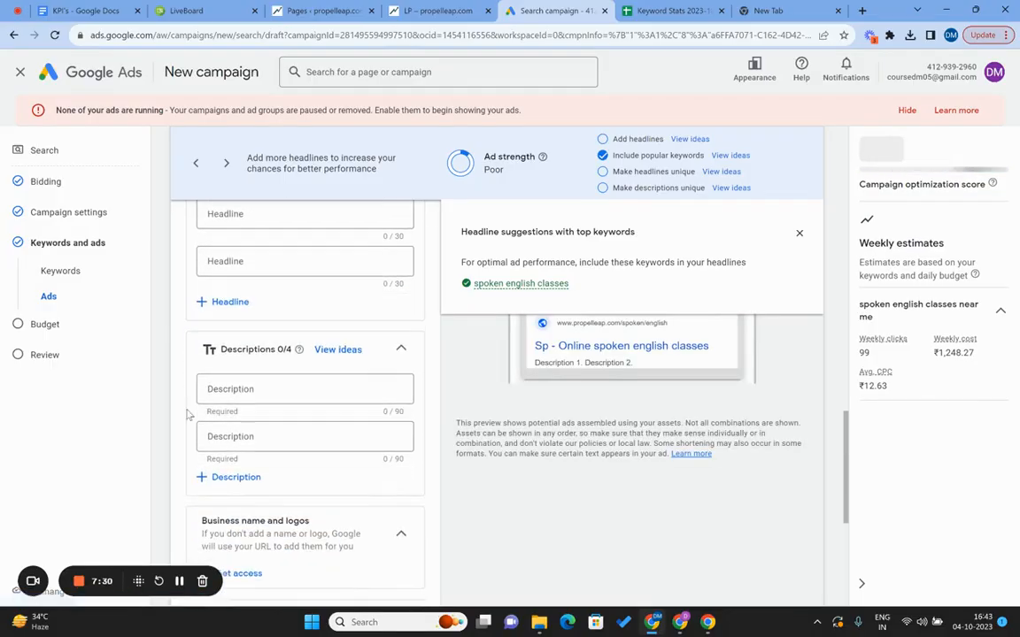
{"action": "left_click", "coordinate": [226, 396]}
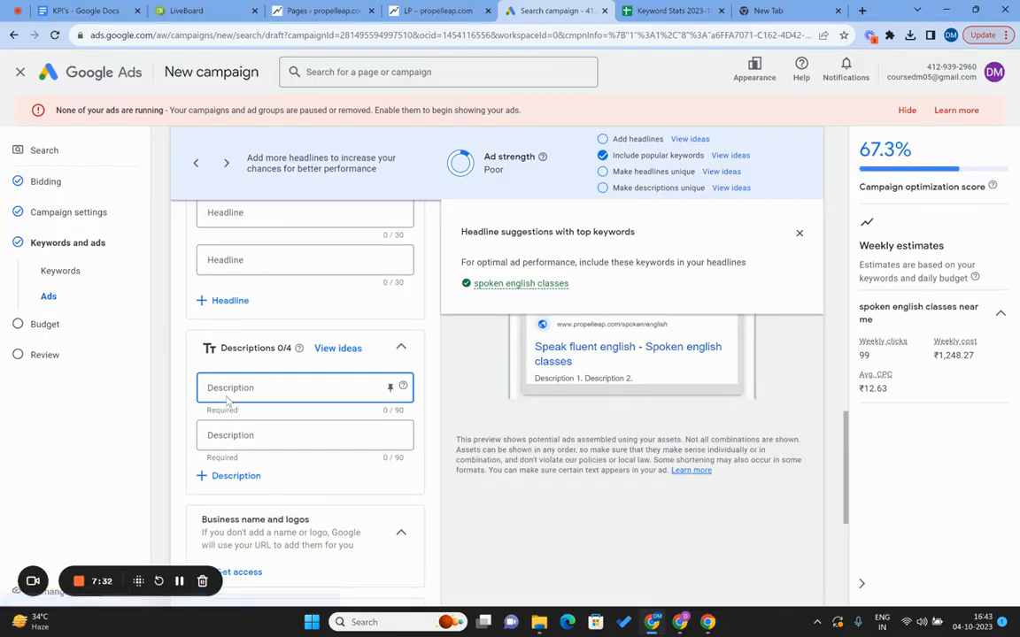
{"action": "type", "text": "Start"}
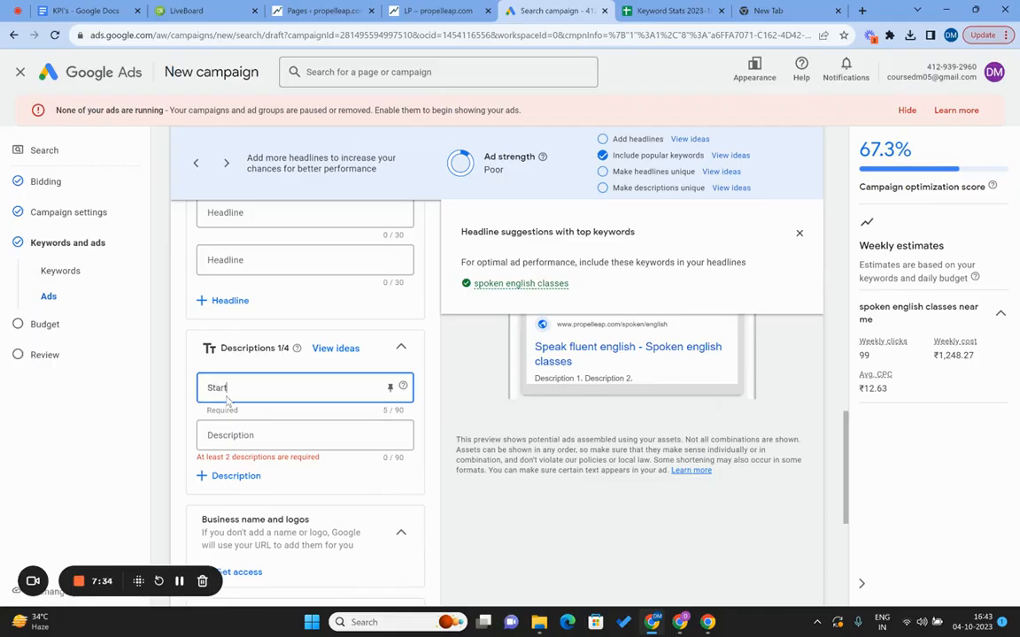
{"action": "type", "text": " sepaking fluent english"}
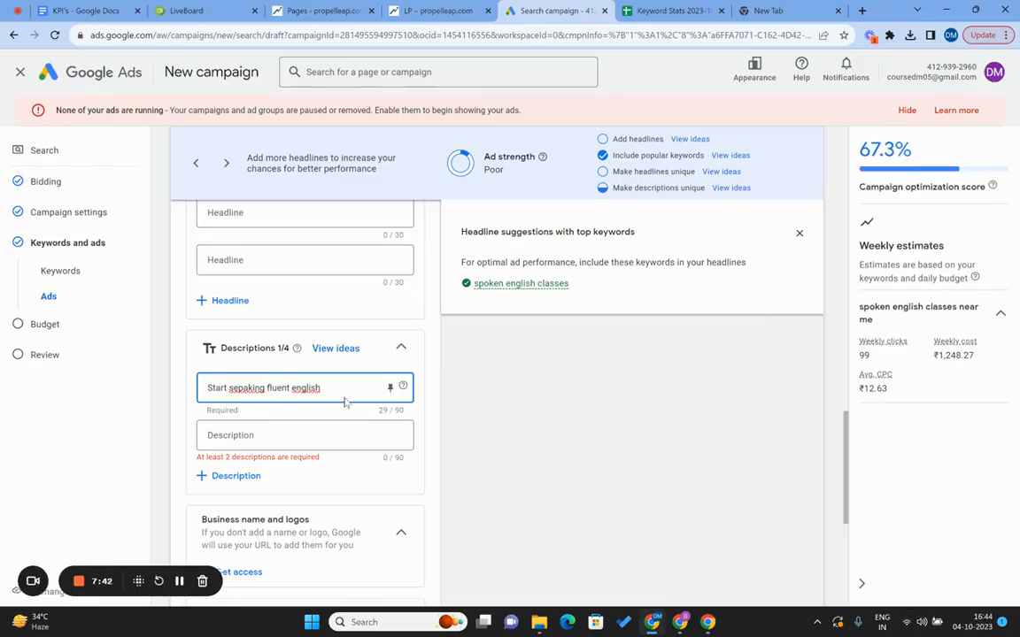
{"action": "key", "text": "ctrl+a"}
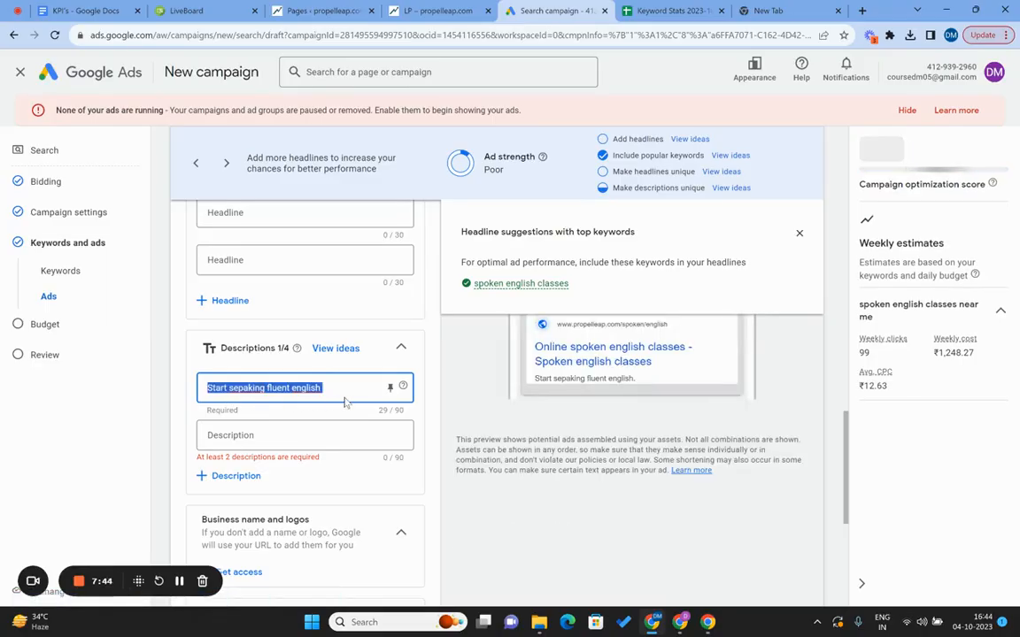
{"action": "type", "text": "Want to spe"}
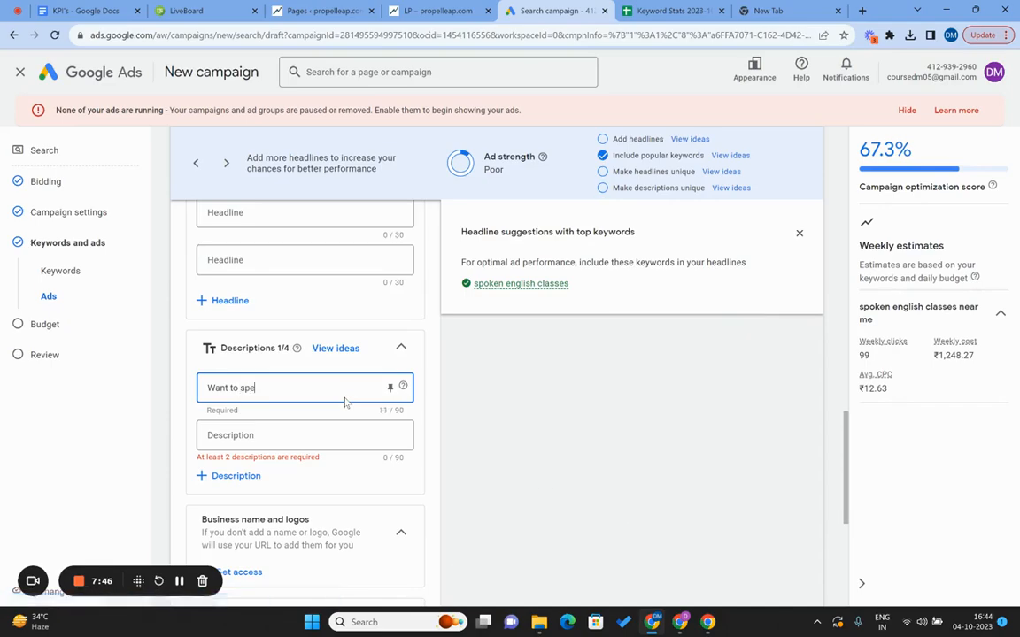
{"action": "type", "text": "ak english fluent"}
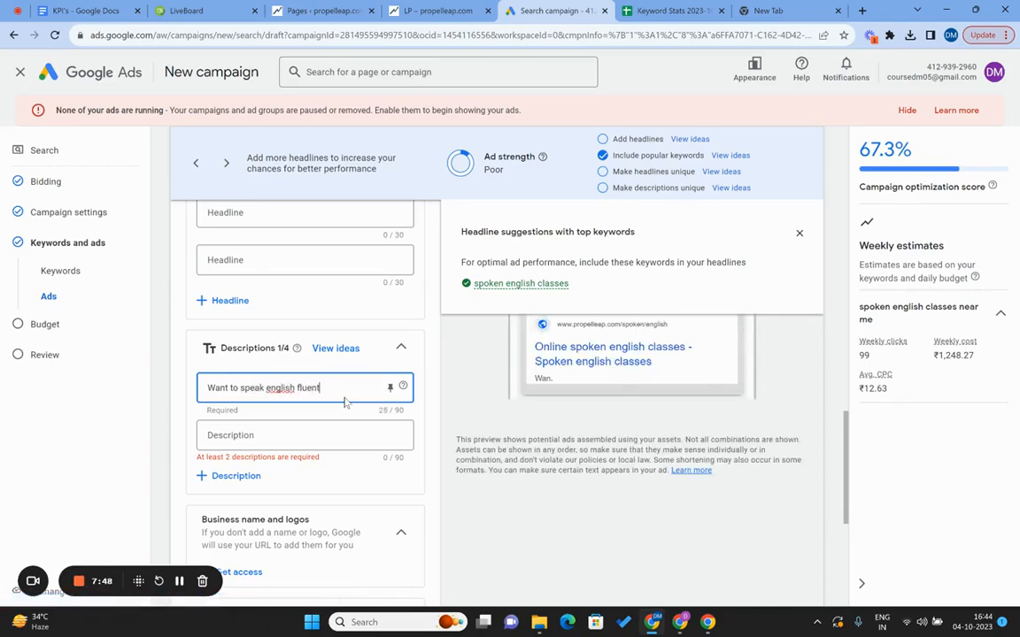
{"action": "type", "text": "ly & confidently?"}
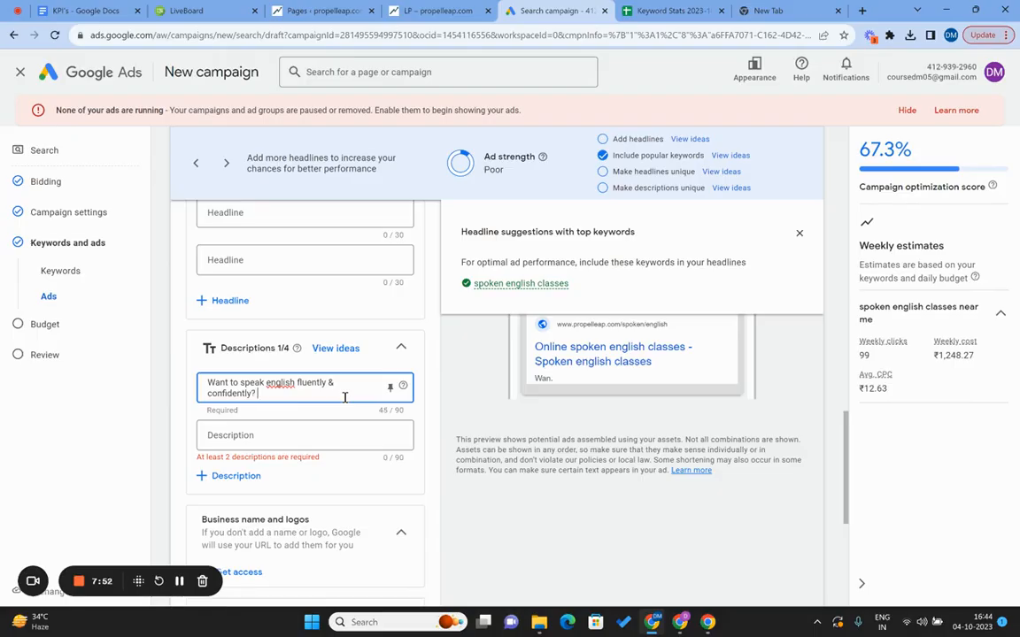
{"action": "type", "text": " Book a free demo clas"}
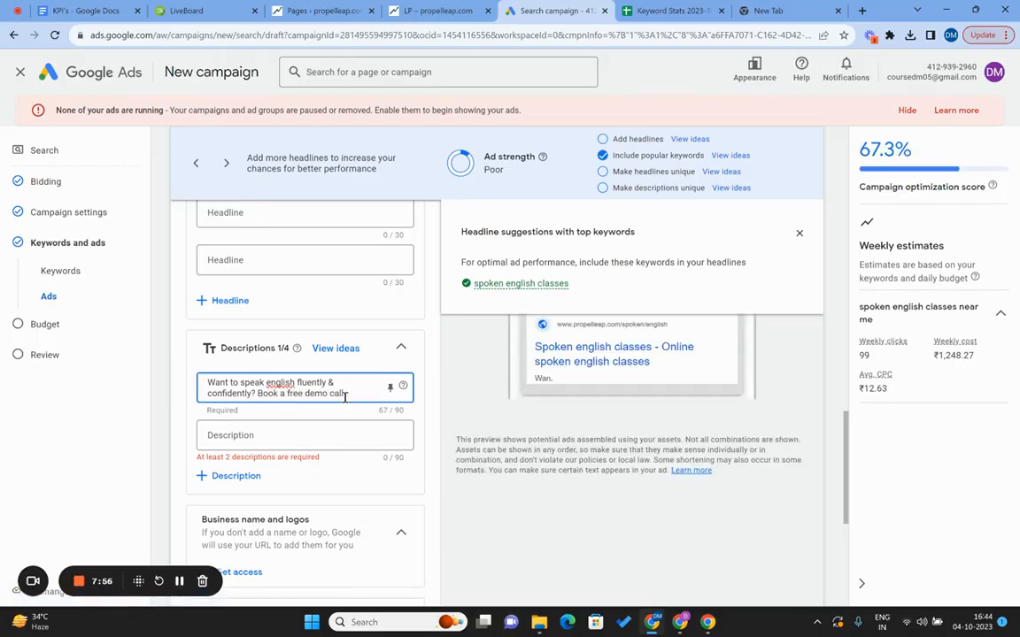
{"action": "type", "text": "s."}
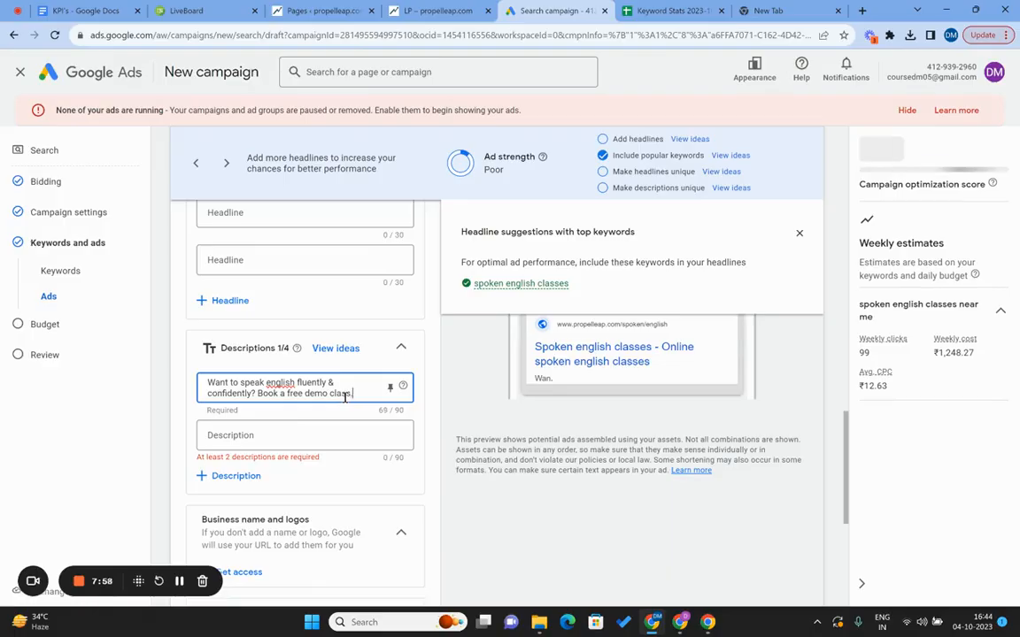
Enter "Ready to speak english like a pro? Book a demo class today!" as the ad's second description
{"action": "left_click", "coordinate": [290, 435]}
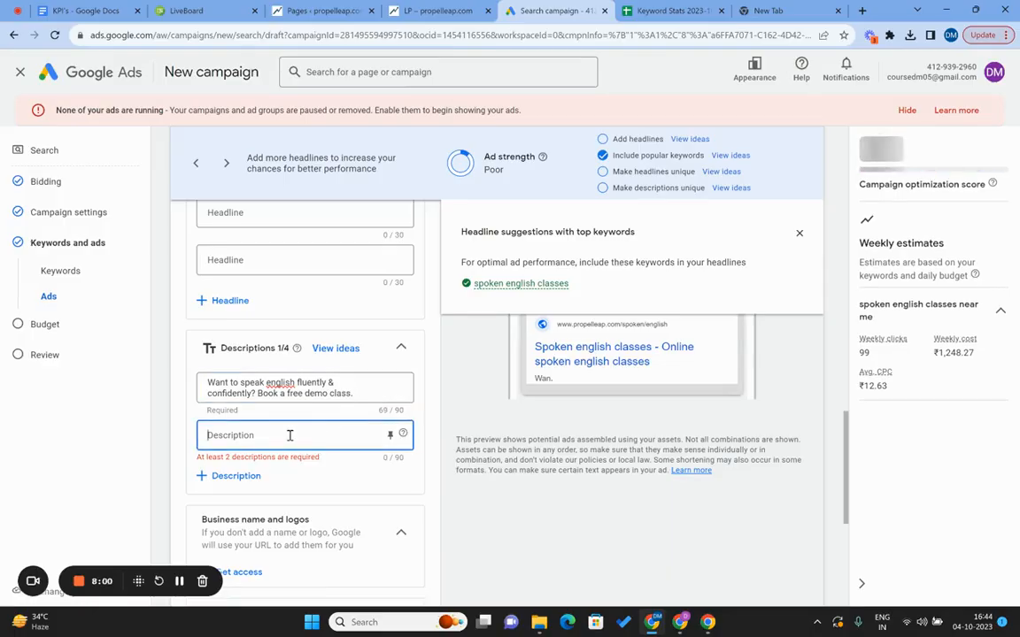
{"action": "type", "text": "Ready"}
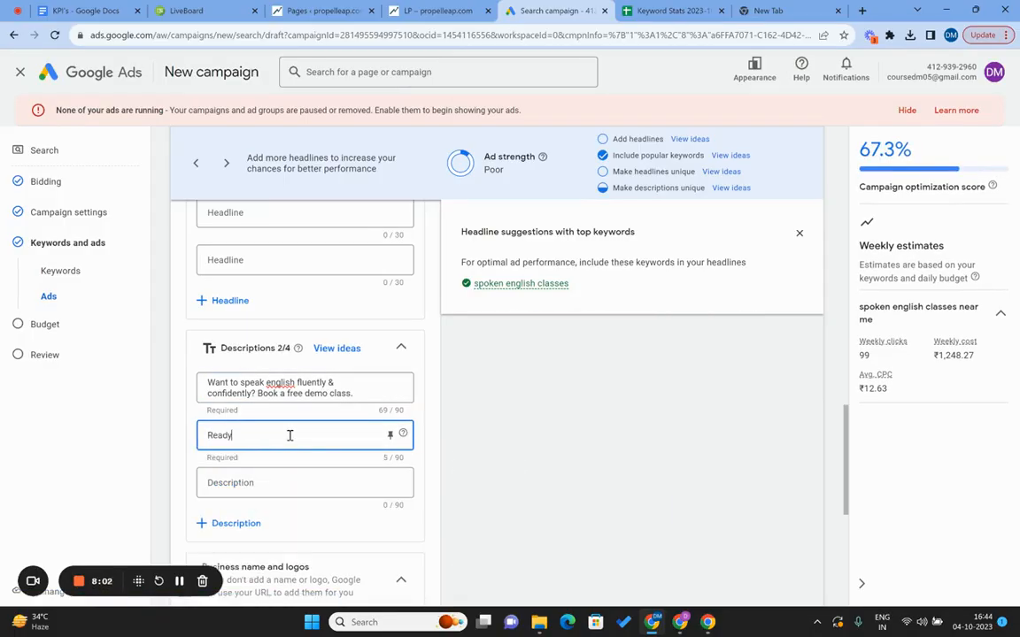
{"action": "type", "text": " to speak"}
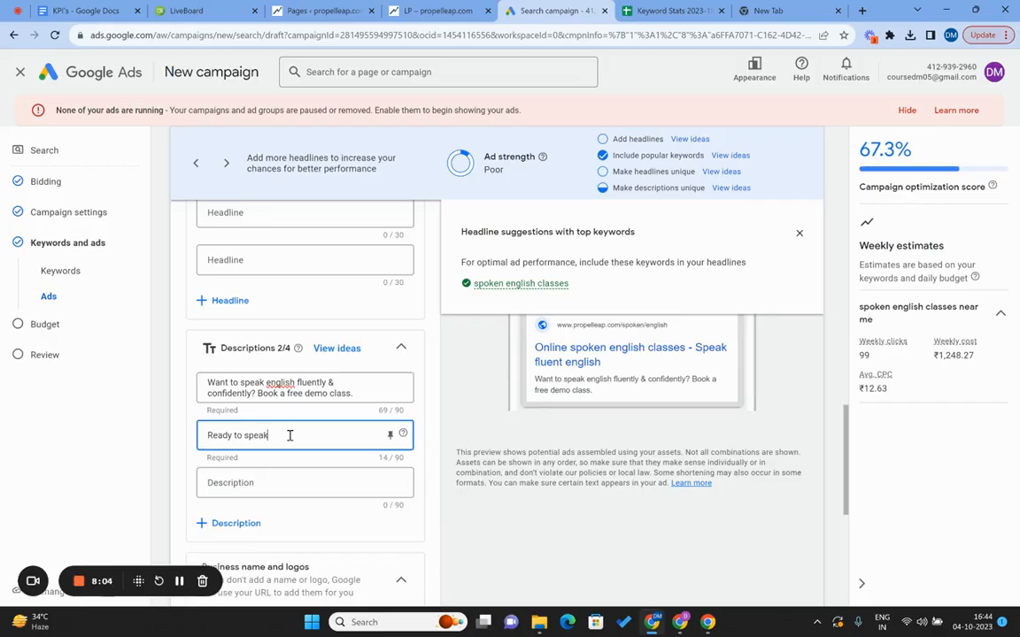
{"action": "type", "text": " english lik"}
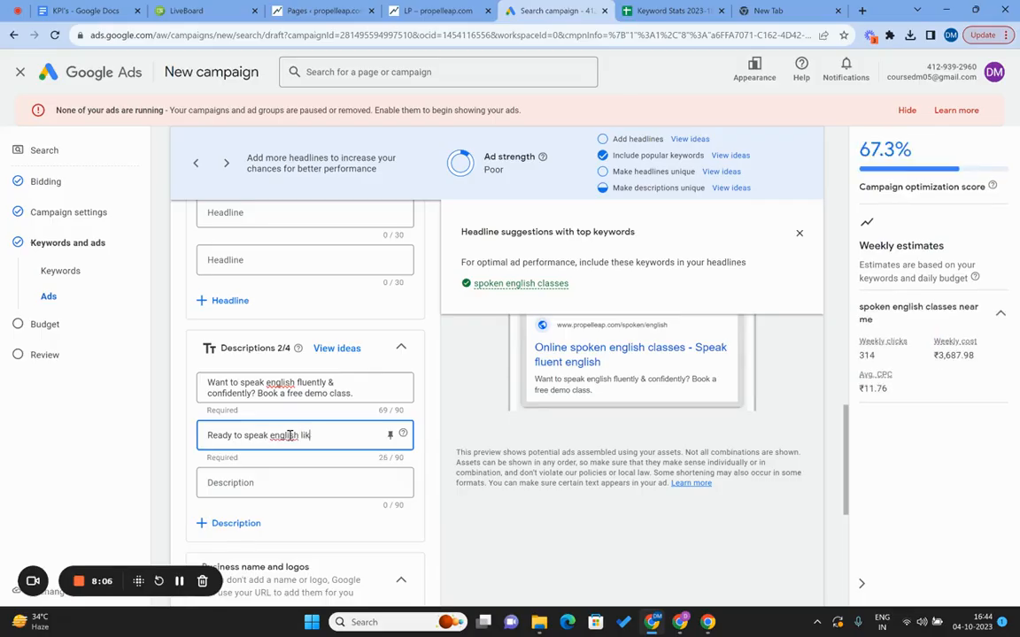
{"action": "type", "text": "e a pro"}
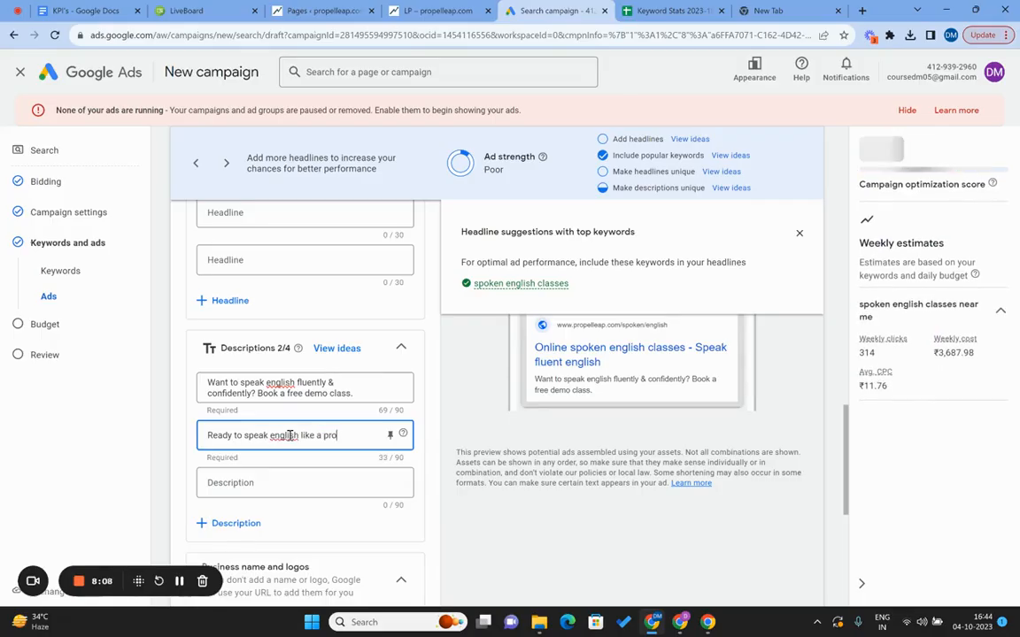
{"action": "type", "text": "? Book a"}
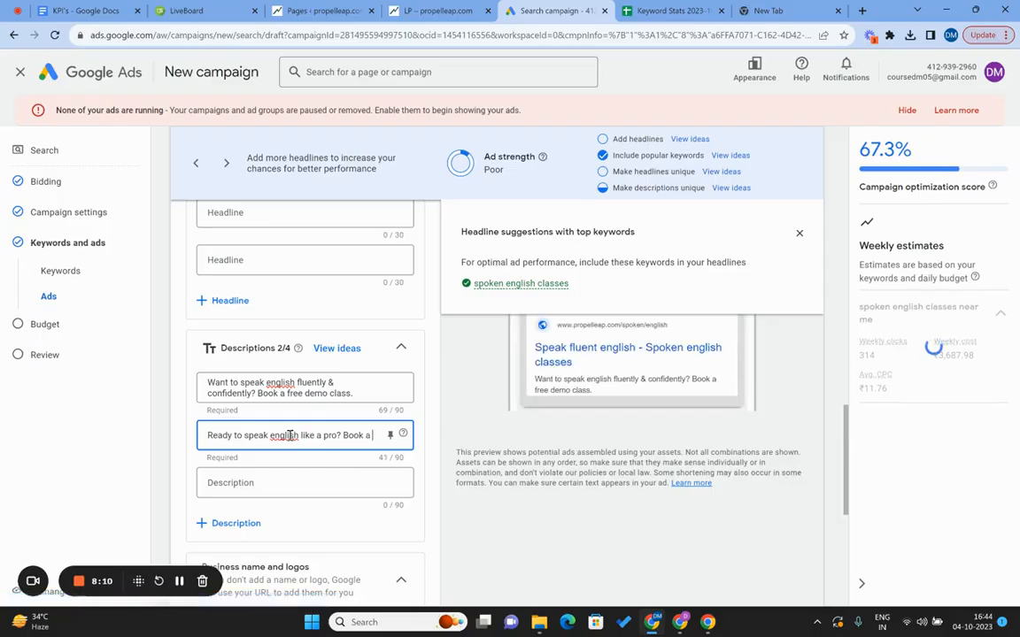
{"action": "type", "text": " demo class today!"}
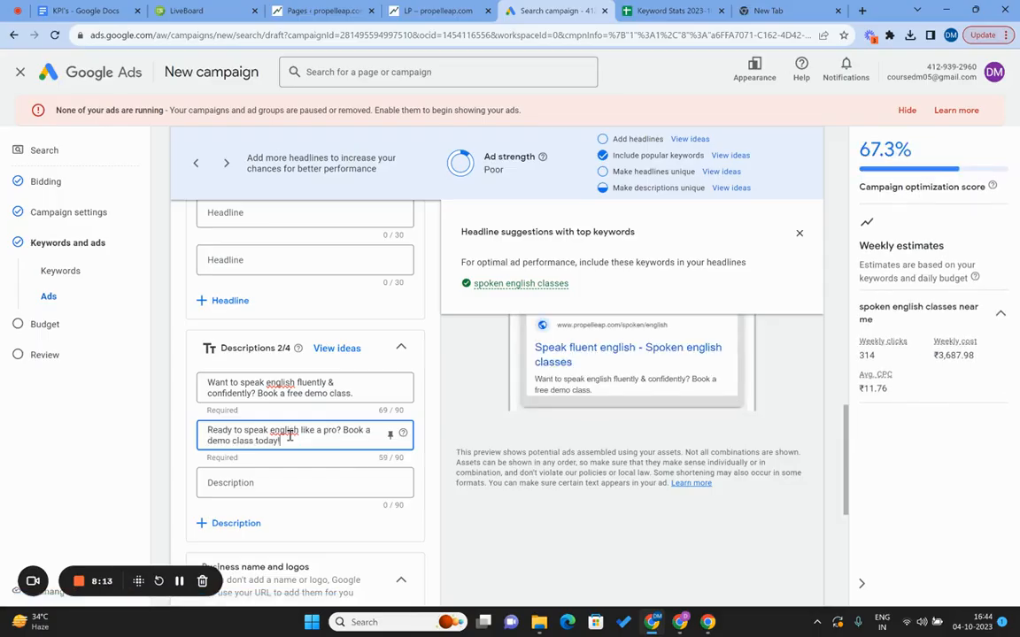
Continue from the ad setup to the budget stage and set a custom average daily budget of ₹345
{"action": "scroll", "coordinate": [290, 435], "scroll_direction": "down", "scroll_amount": 5}
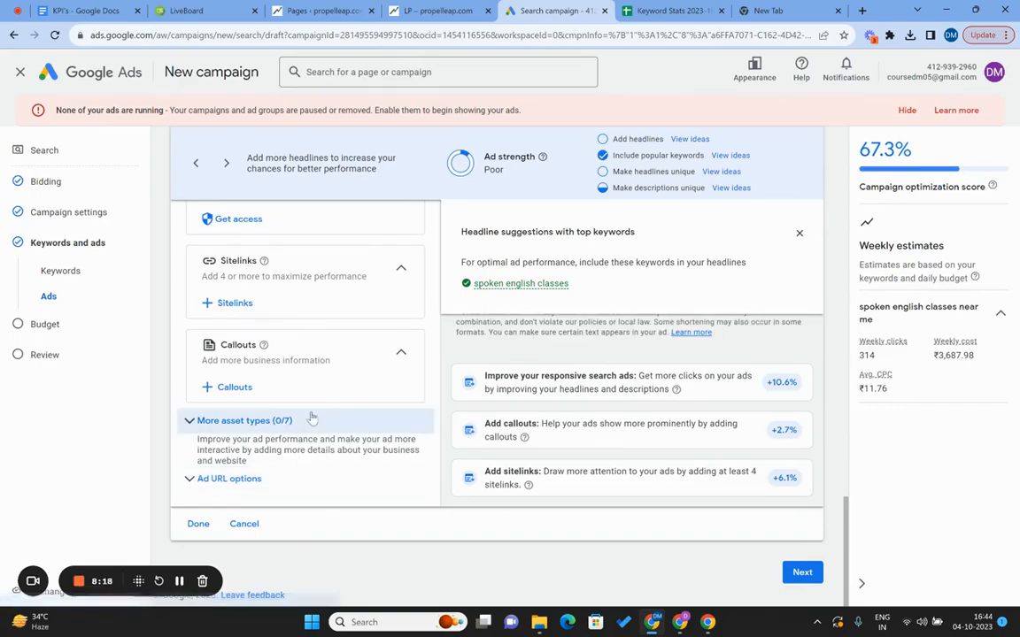
{"action": "left_click", "coordinate": [802, 573]}
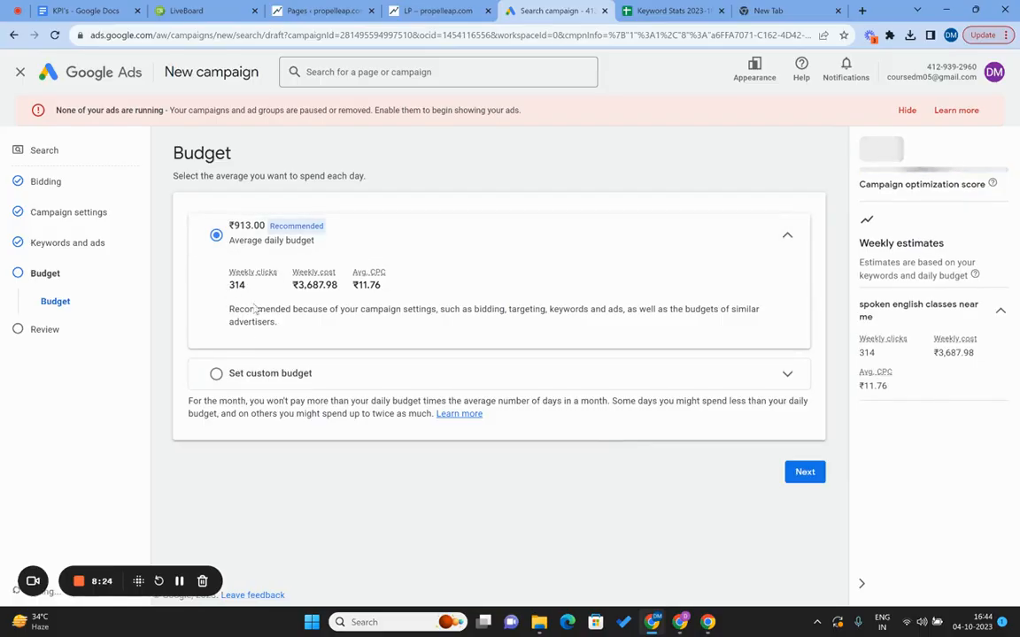
{"action": "left_click", "coordinate": [280, 371]}
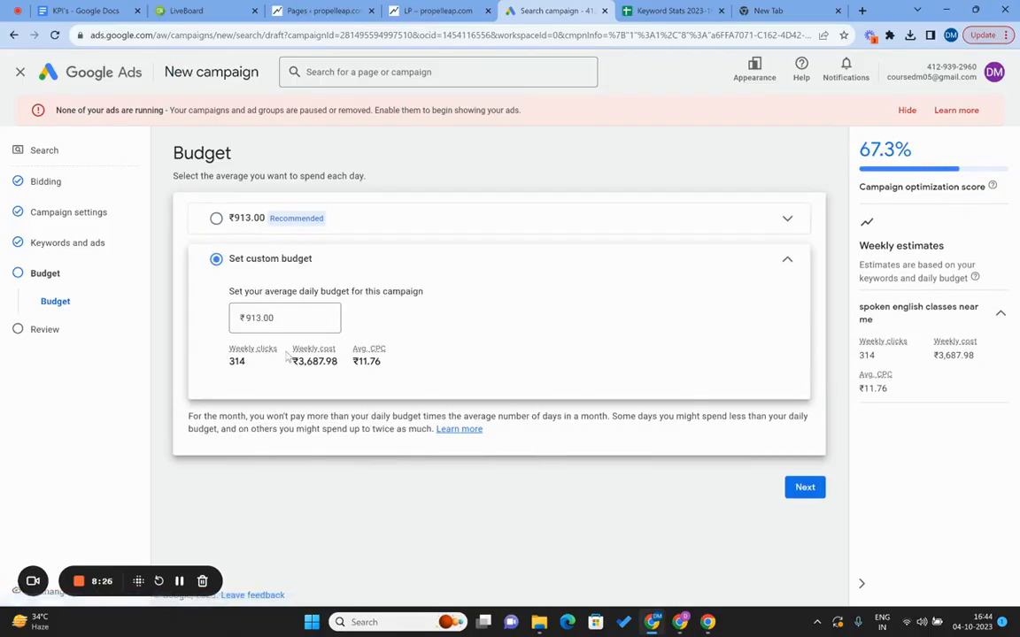
{"action": "type", "text": "345"}
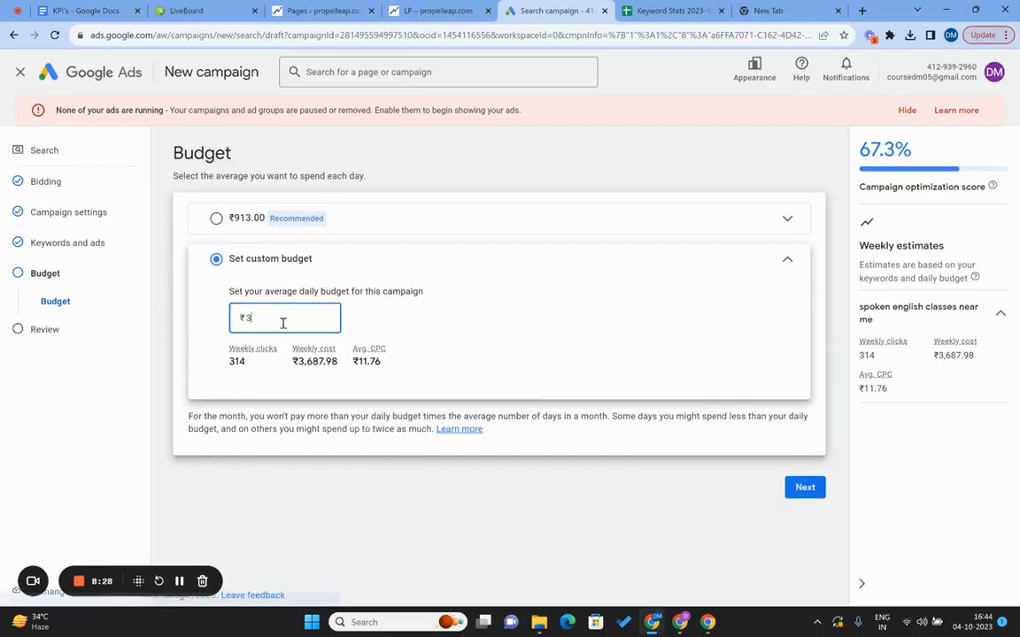
{"action": "left_click", "coordinate": [495, 334]}
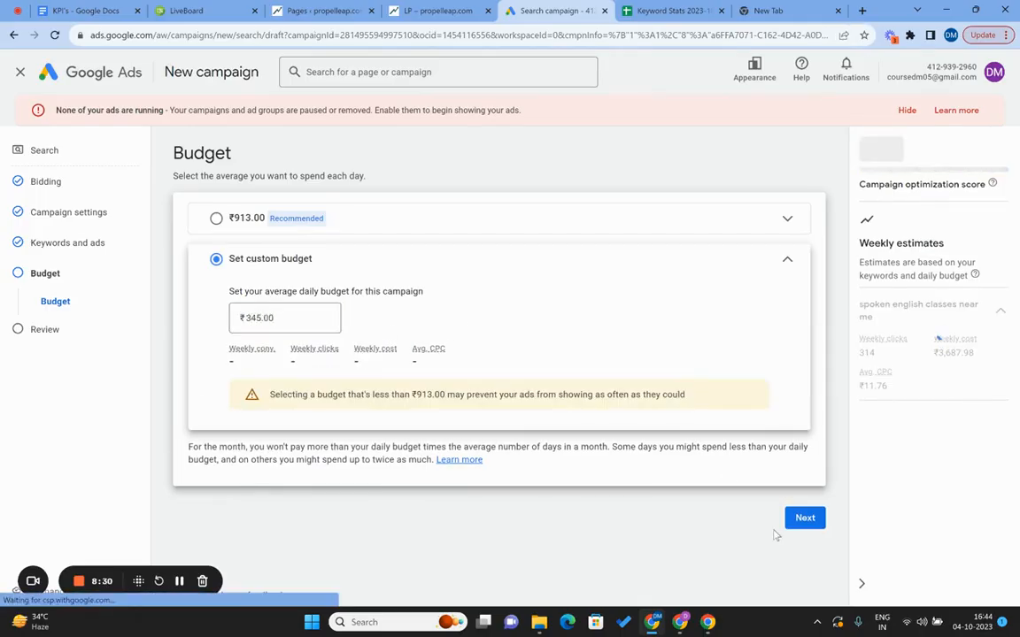
Go through the campaign review, publish the JAN29|CPC|SEARCH campaign, and change its status to paused
{"action": "left_click", "coordinate": [813, 524]}
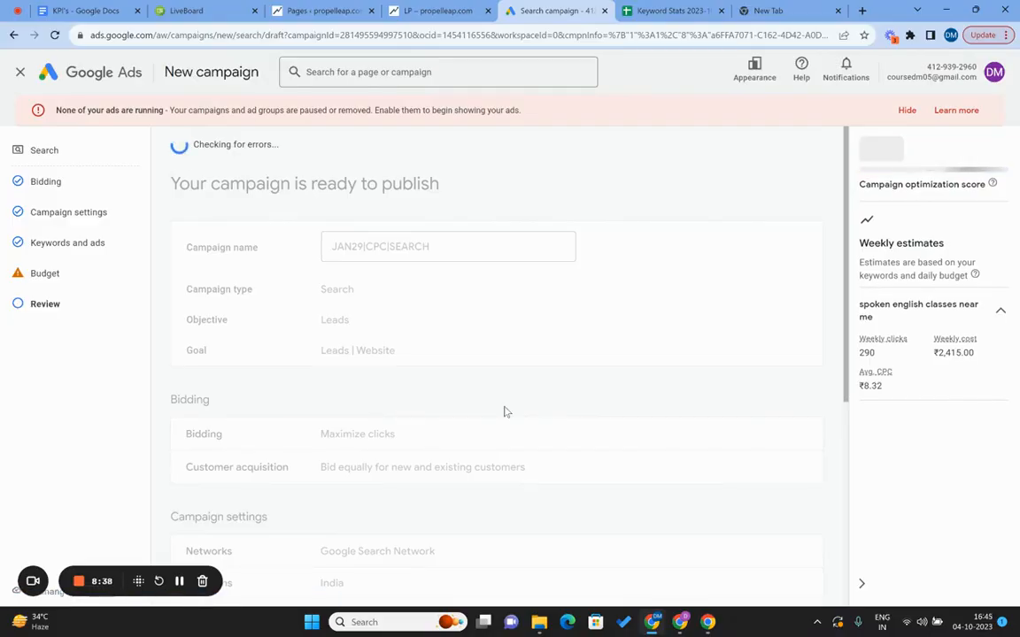
{"action": "scroll", "coordinate": [505, 411], "scroll_direction": "down", "scroll_amount": 10}
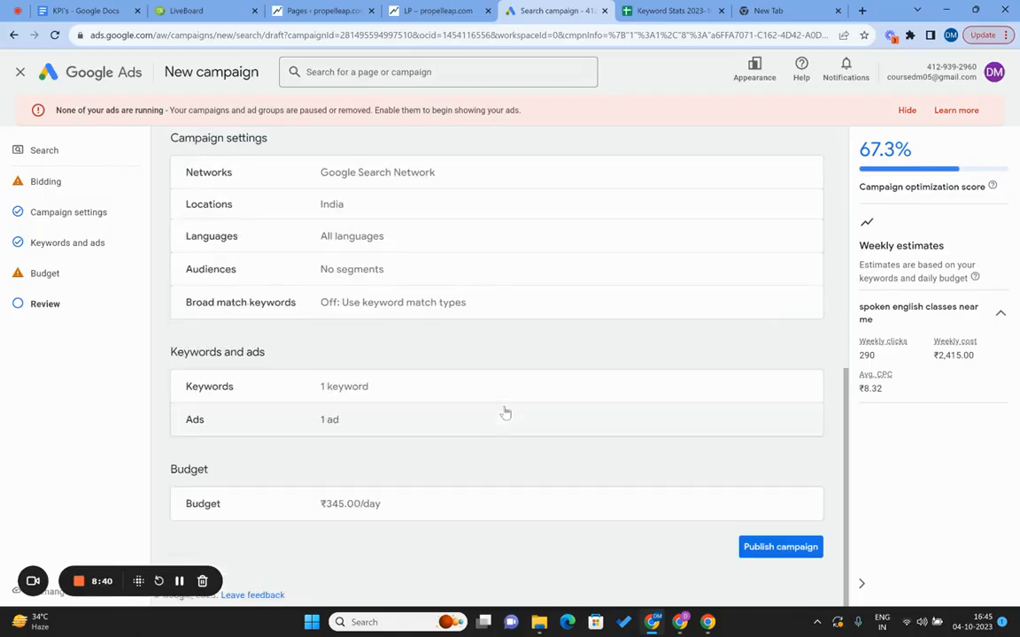
{"action": "left_click", "coordinate": [763, 548]}
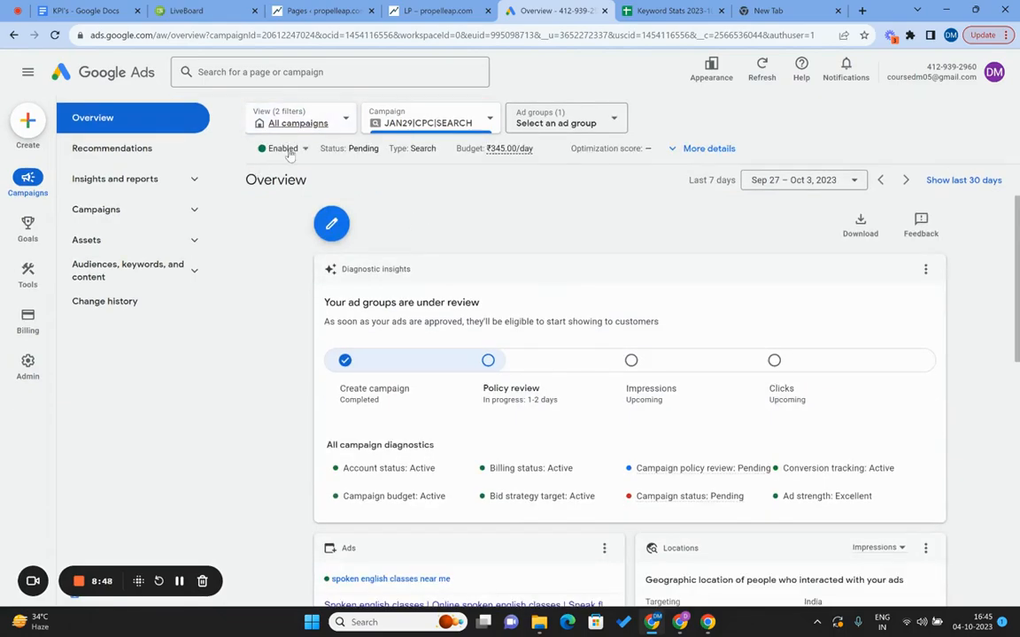
{"action": "left_click", "coordinate": [289, 152]}
{"action": "left_click", "coordinate": [294, 183]}
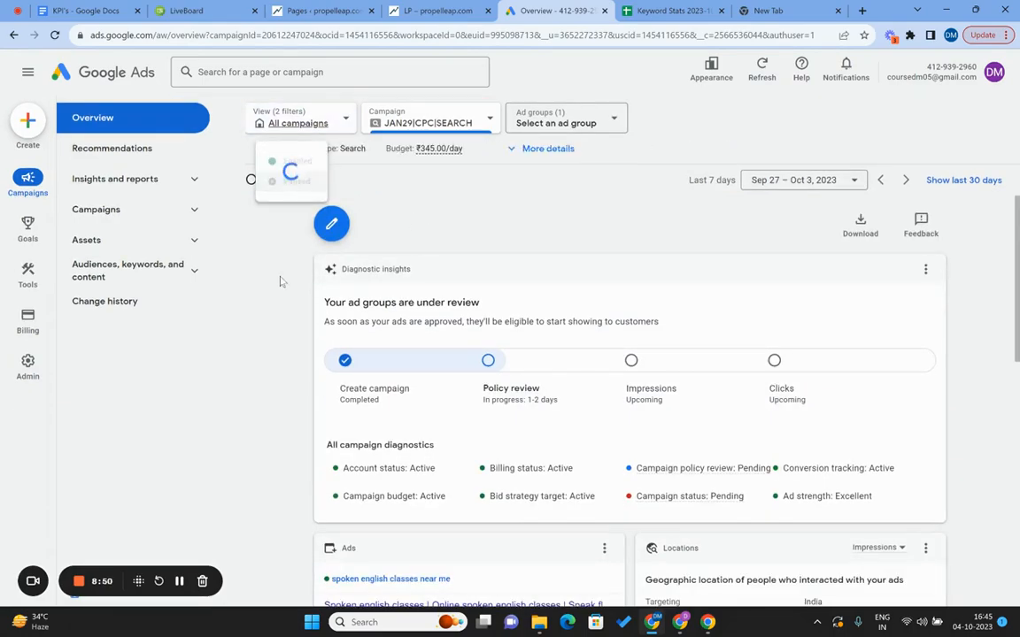
Switch the view to all campaigns and open the campaigns table to check each campaign's budget and status
{"action": "left_click", "coordinate": [261, 128]}
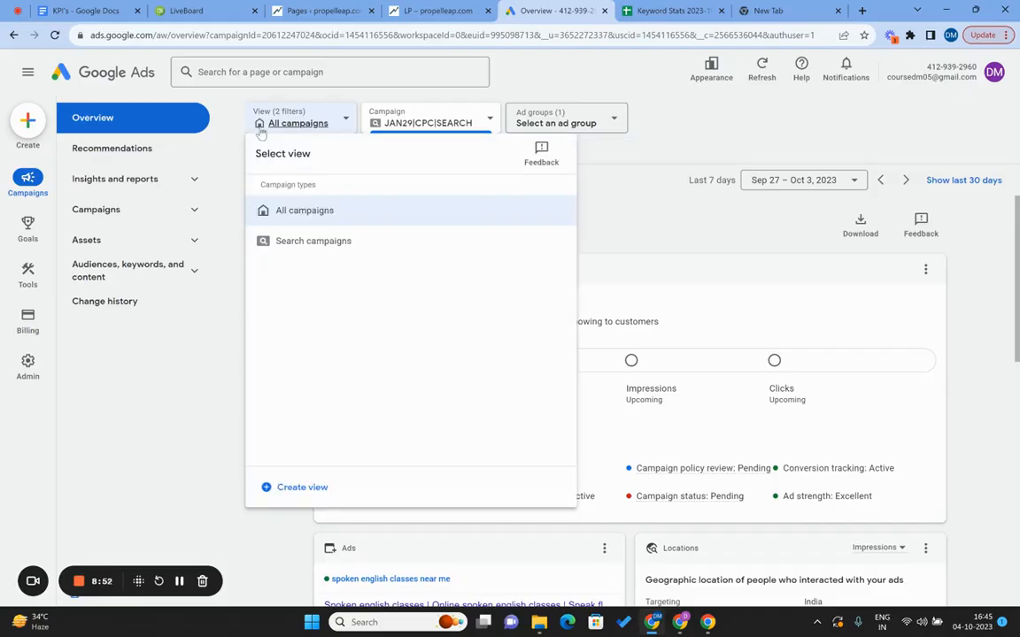
{"action": "left_click", "coordinate": [310, 219]}
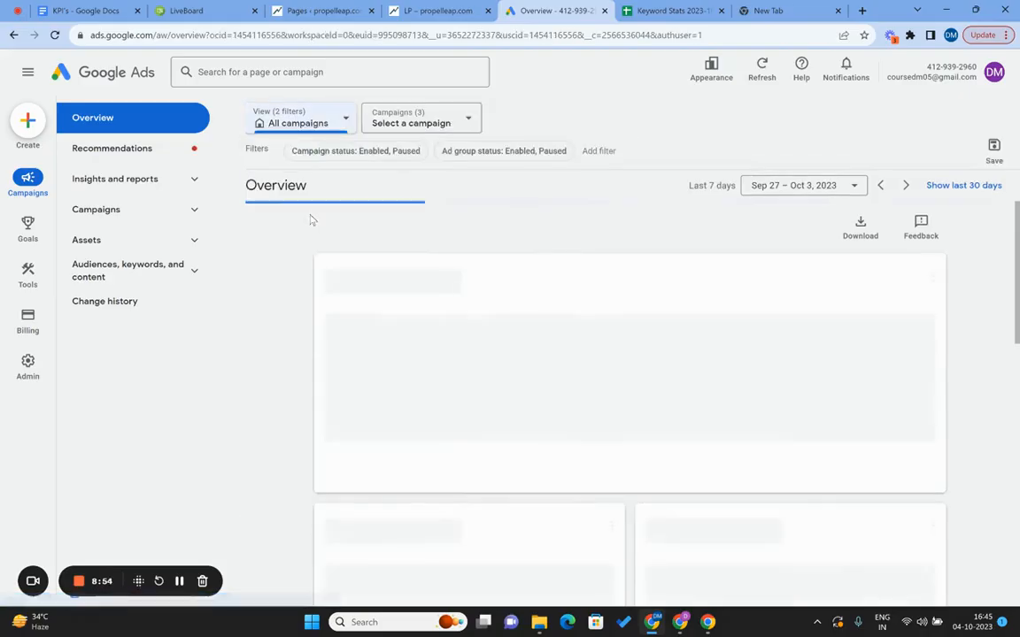
{"action": "left_click", "coordinate": [109, 210]}
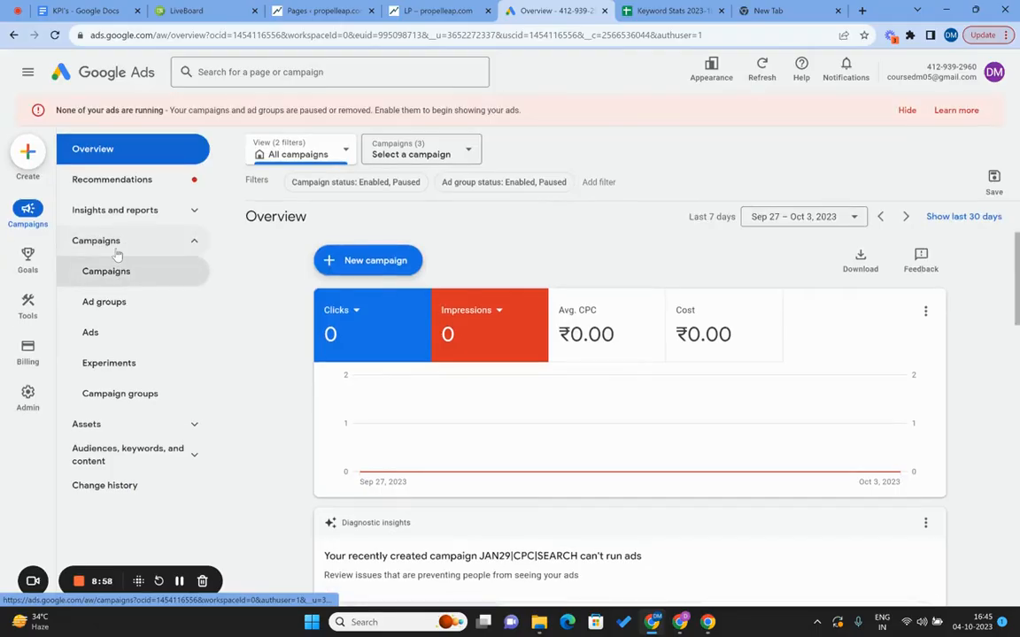
{"action": "scroll", "coordinate": [358, 326], "scroll_direction": "down", "scroll_amount": 5}
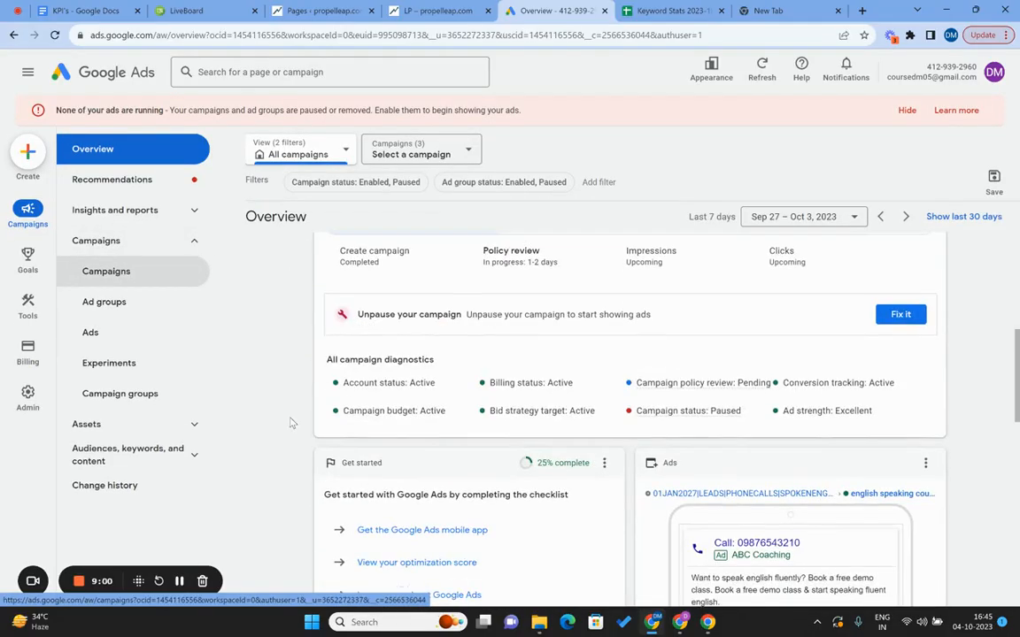
{"action": "scroll", "coordinate": [291, 422], "scroll_direction": "down", "scroll_amount": 5}
{"action": "left_click", "coordinate": [124, 280]}
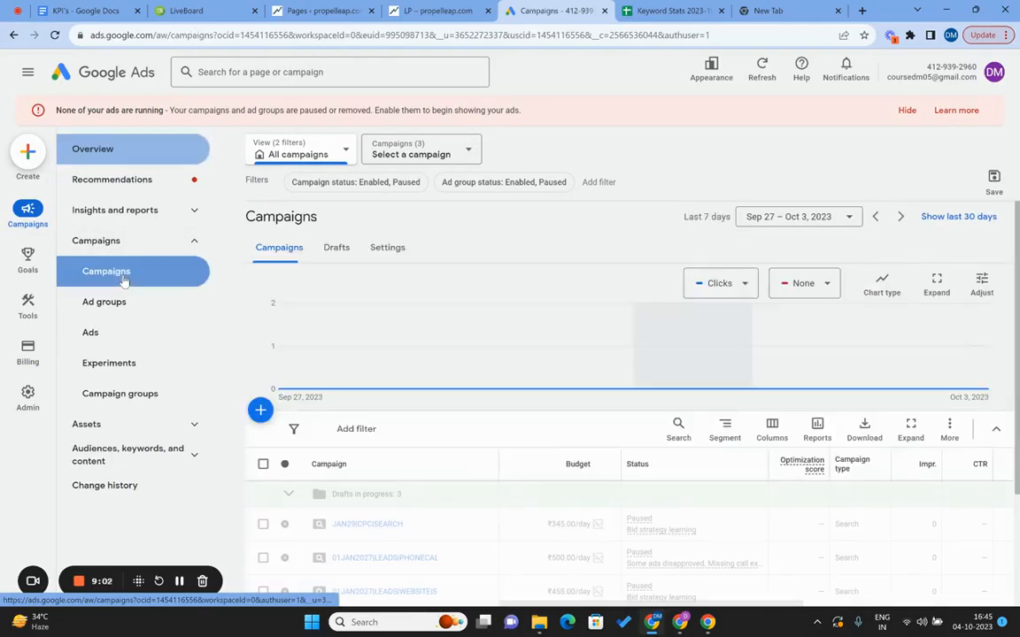
{"action": "scroll", "coordinate": [471, 453], "scroll_direction": "down", "scroll_amount": 1}
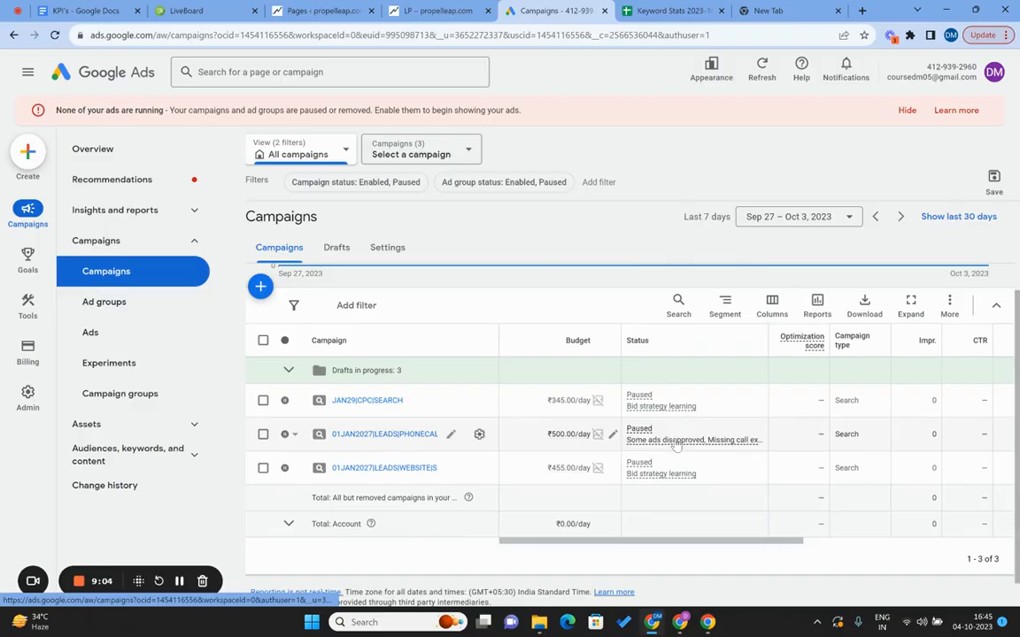
{"action": "mouse_move", "coordinate": [677, 445]}
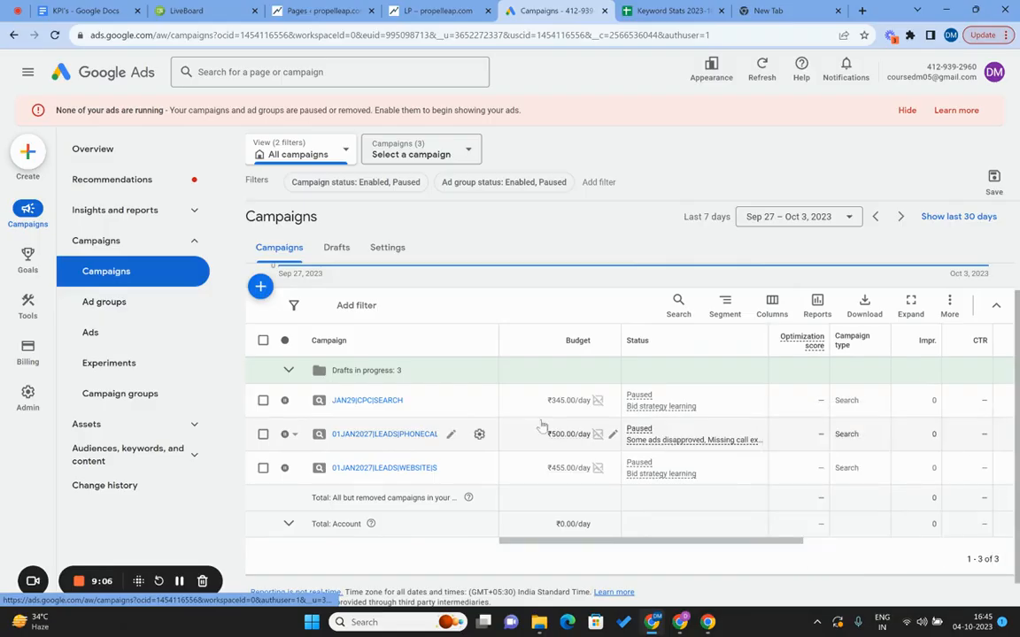